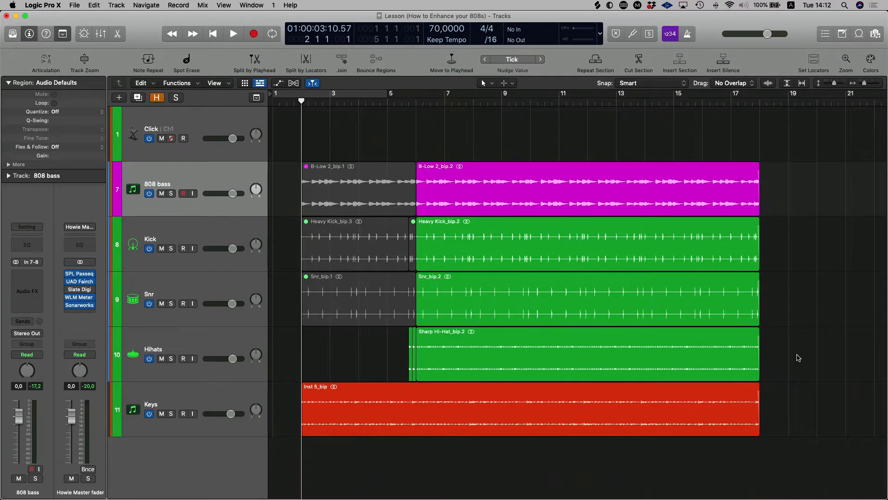
Save the project and play the full arrangement from bar 2 to hear all the tracks together.
key("super+s")
key("super+s")
key("space")
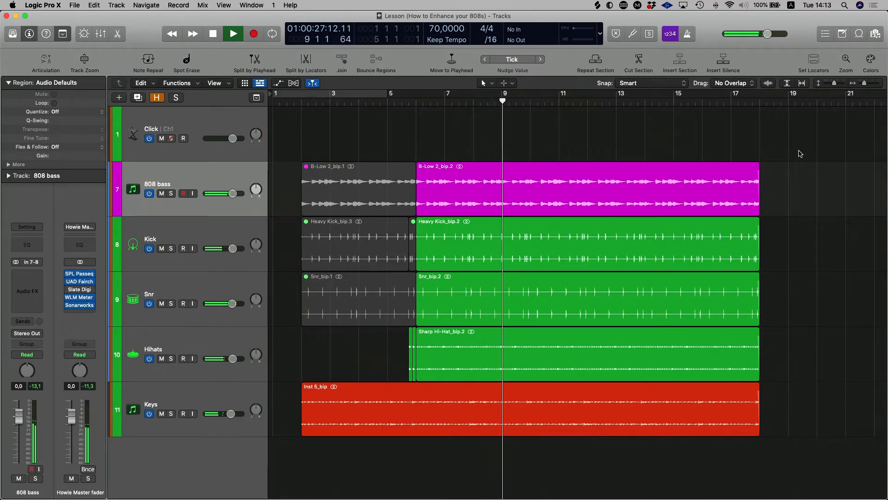
key("space")
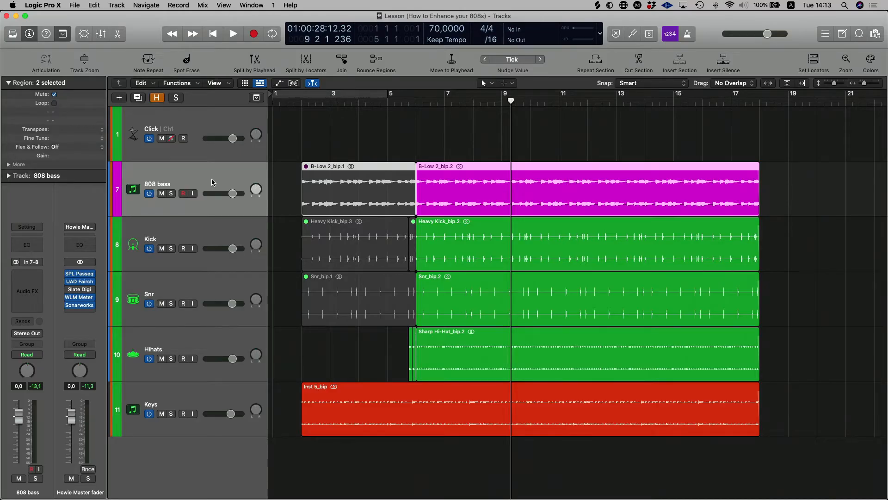
Solo the 808 bass and Kick tracks, return the playhead to bar 6, and save the project.
key("super+s")
left_click(208, 234)
left_click(170, 194)
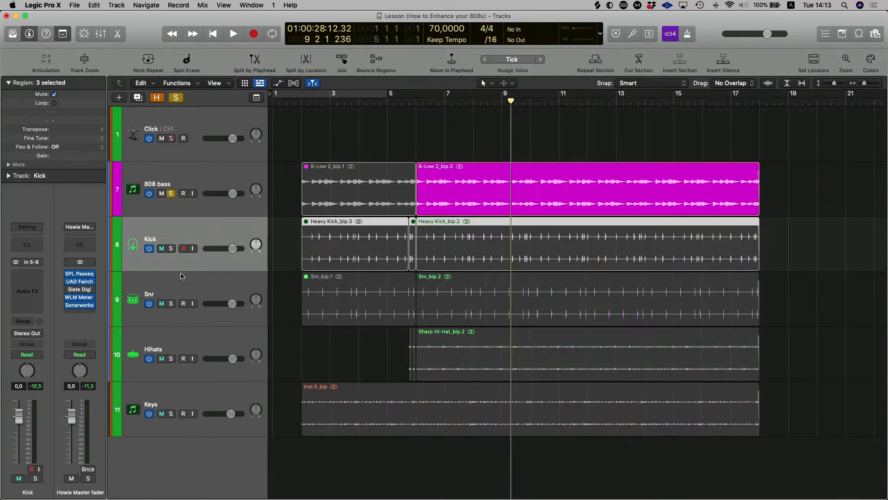
left_click(171, 249)
key("super+s")
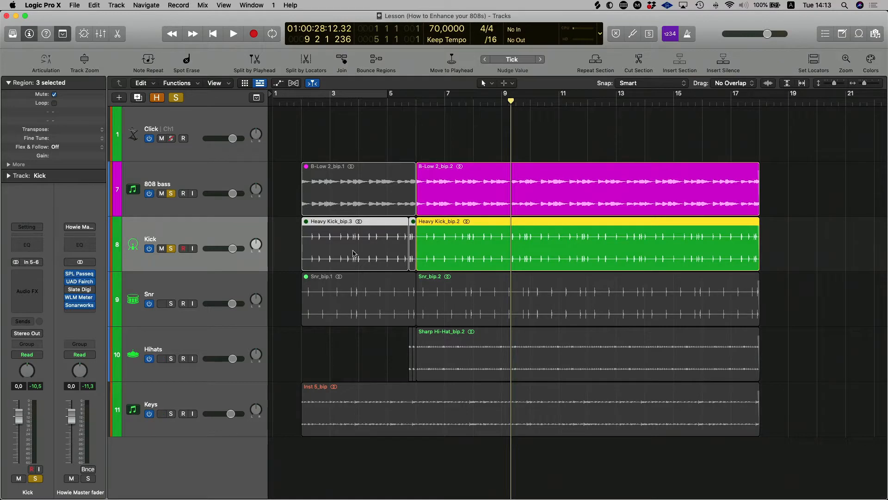
left_click(417, 101)
key("super+s")
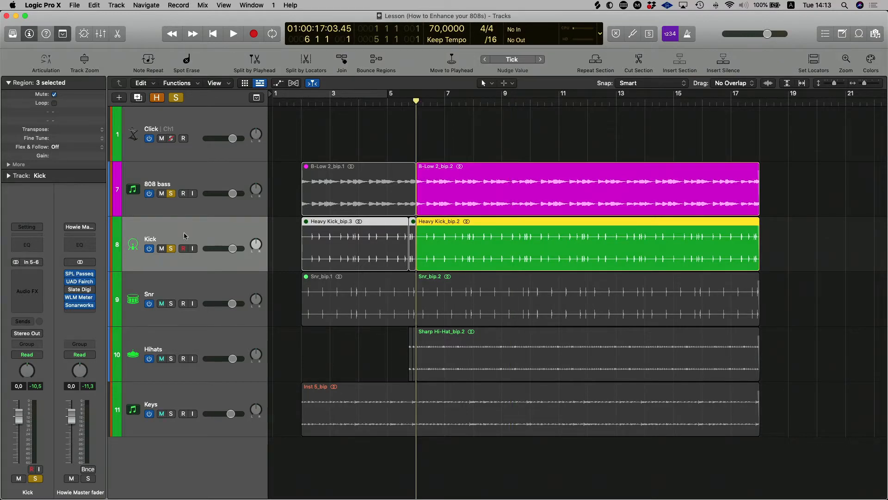
Insert a Channel EQ on the 808 bass track and move its window out of the way.
left_click(202, 178)
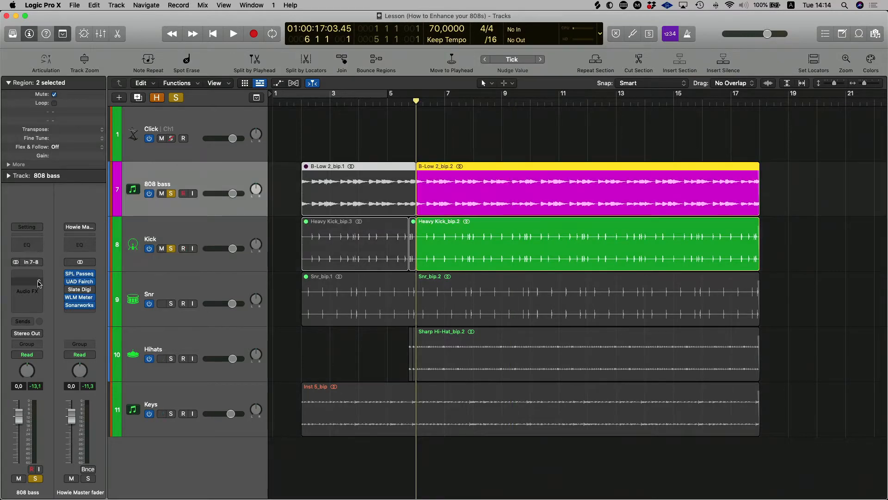
left_click(27, 244)
left_click_drag(463, 127, 222, 5)
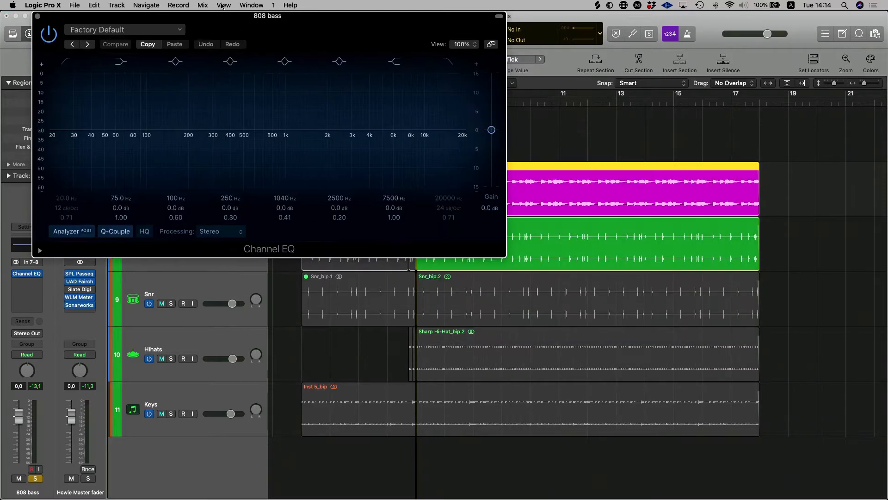
Insert a Channel EQ on the Kick track and arrange the Kick and 808 bass EQ windows side by side.
left_click(202, 270)
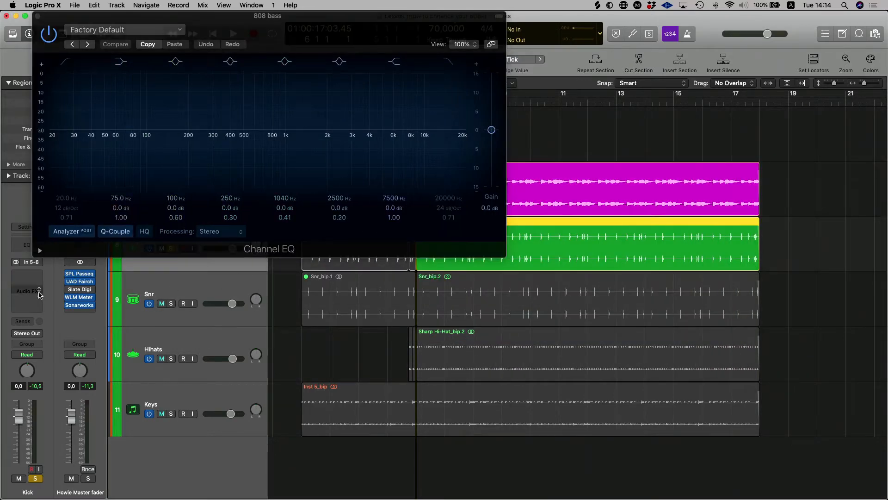
left_click(27, 274)
left_click_drag(417, 128, 519, 203)
left_click_drag(205, 28, 177, 28)
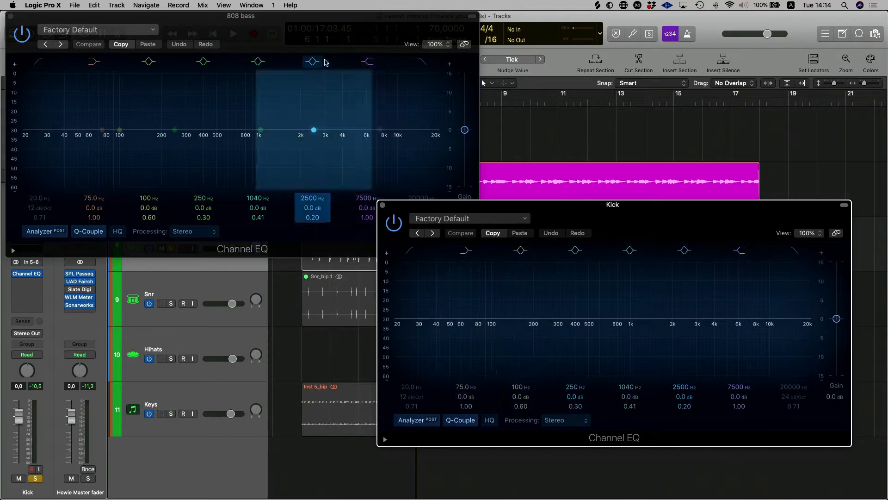
left_click_drag(292, 23, 315, 82)
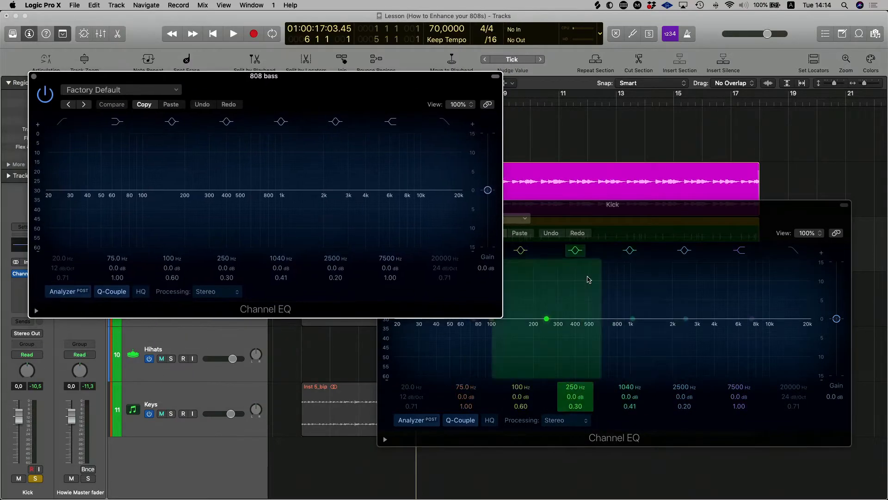
left_click_drag(600, 224, 648, 217)
left_click_drag(363, 98, 335, 221)
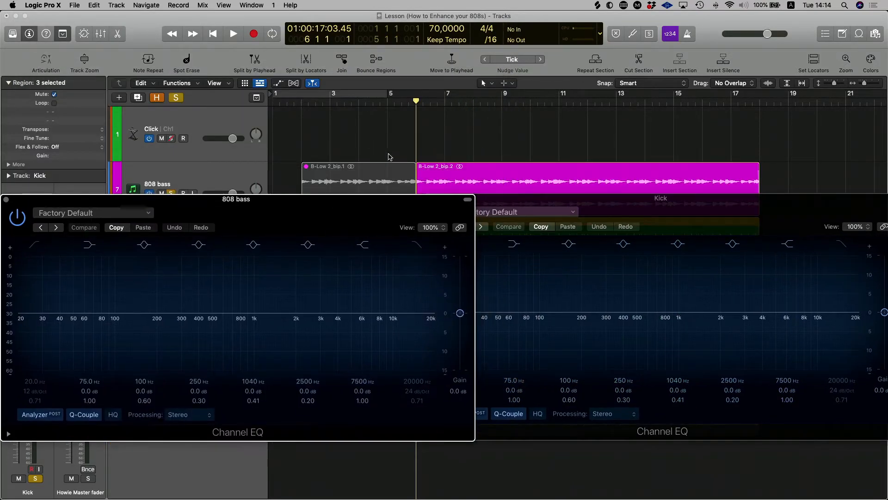
Play from around bar 6 to compare the 808 bass and Kick frequency spectra, and close both EQ windows.
left_click(430, 103)
key("space")
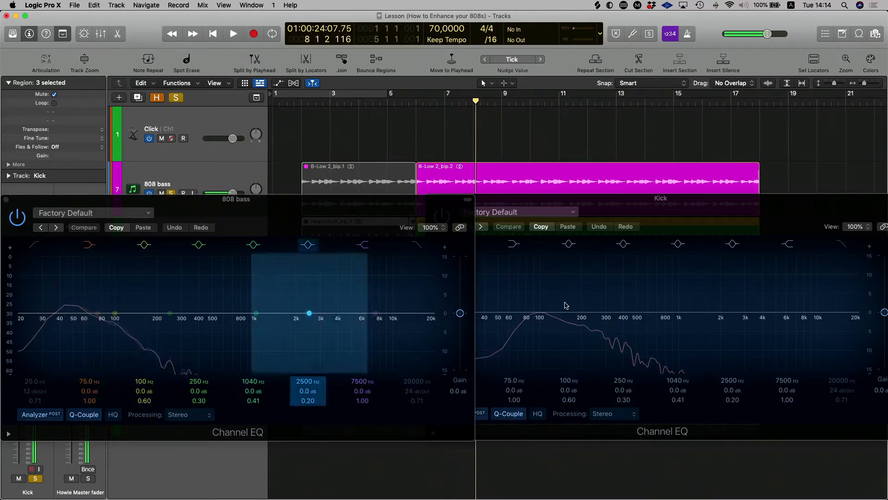
key("space")
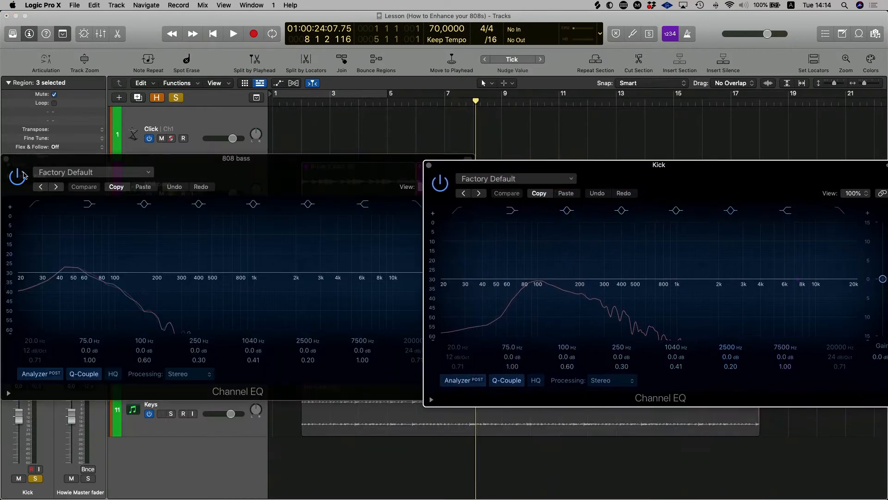
left_click(91, 149)
left_click_drag(91, 145, 90, 73)
left_click_drag(595, 173, 589, 143)
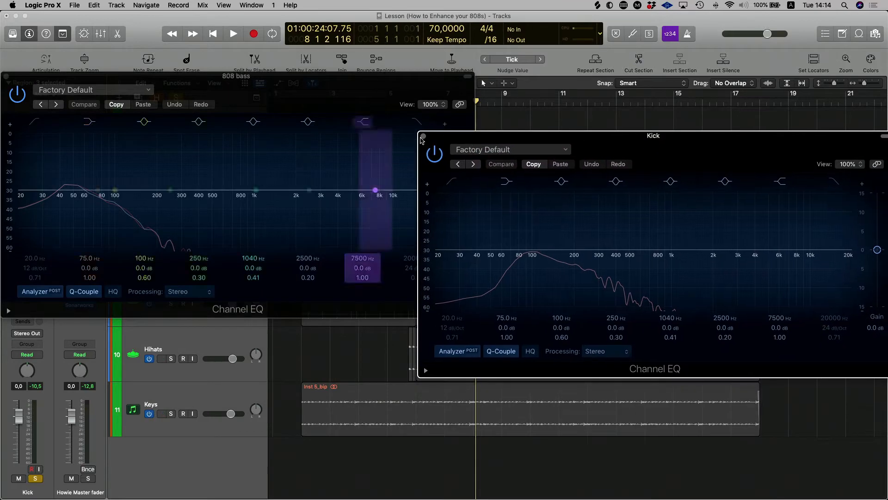
left_click(424, 136)
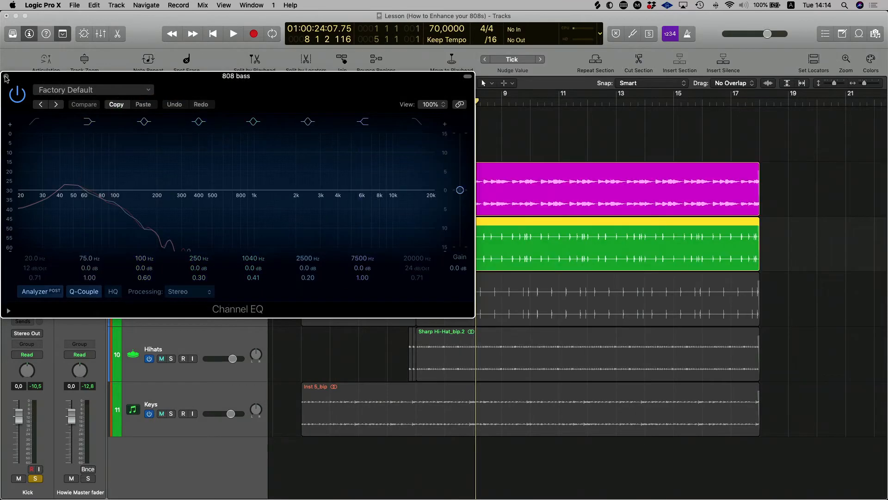
left_click(6, 77)
Unsolo the 808 bass, solo the Snr and Hihats alongside the Kick, and set the playhead to bar 6.
left_click(172, 193)
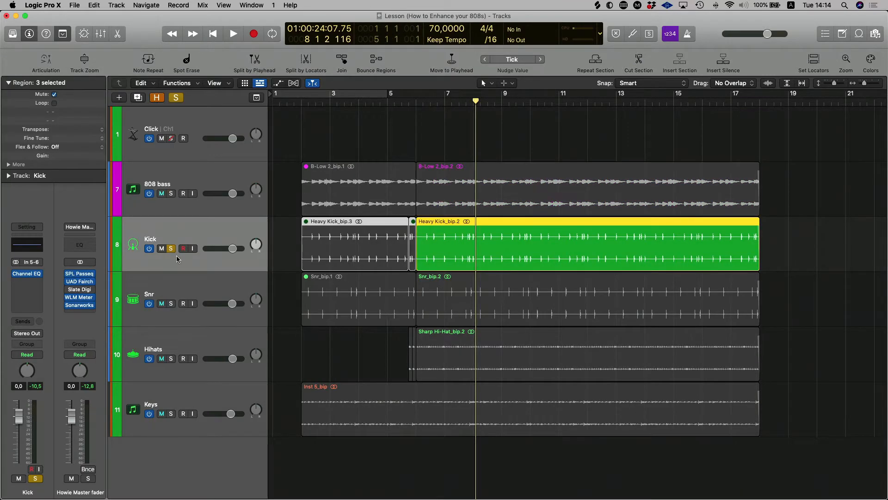
left_click(170, 304)
left_click(172, 359)
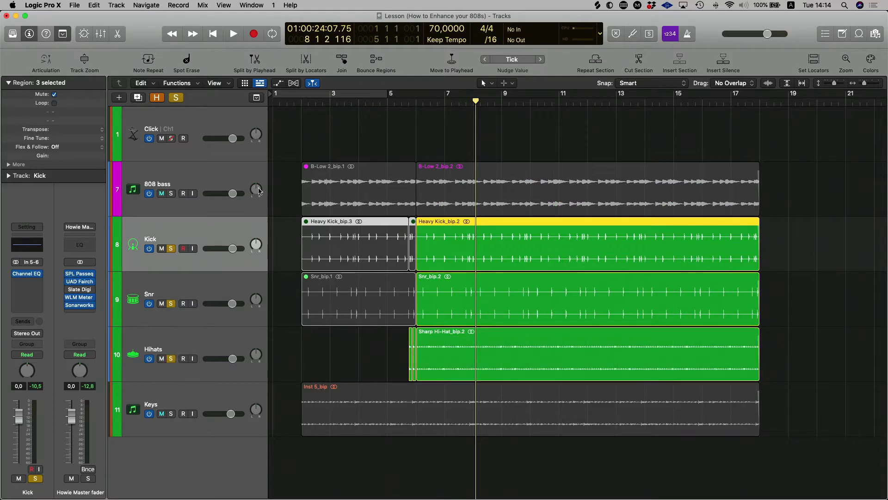
left_click(416, 104)
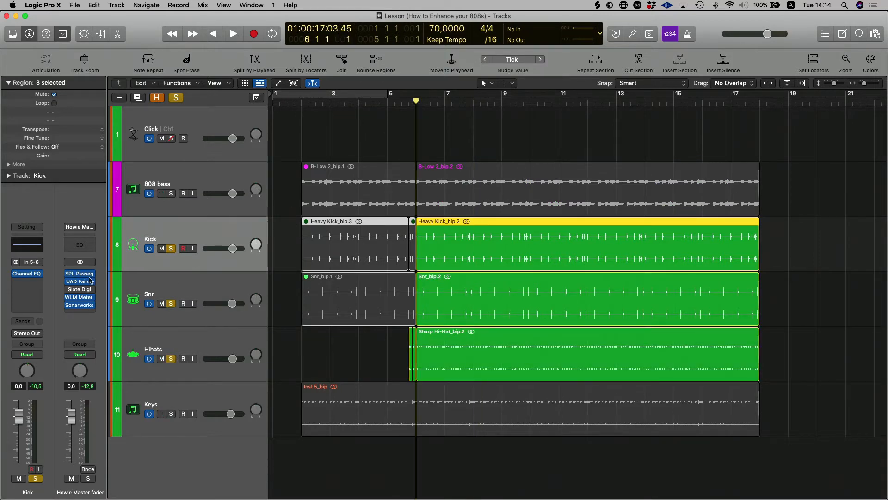
Insert the Waves RBass (s) plug-in below the Channel EQ on the Kick track and move its window aside.
left_click(29, 282)
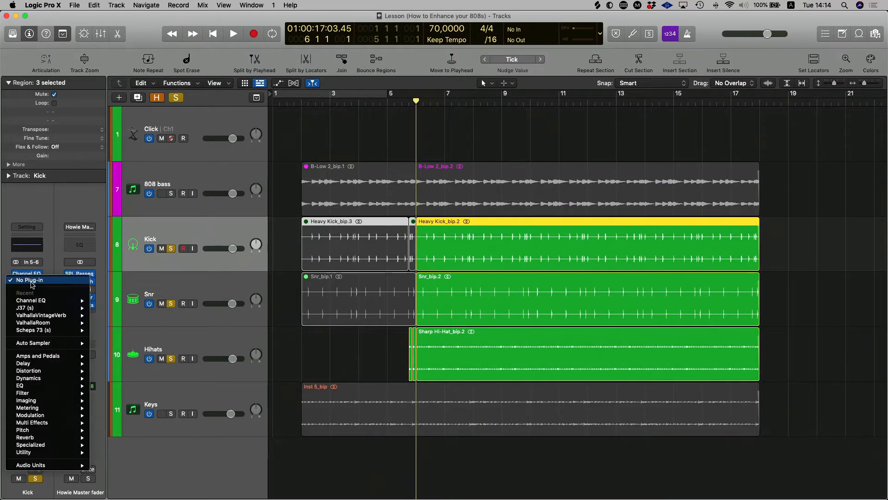
mouse_move(64, 467)
mouse_move(127, 486)
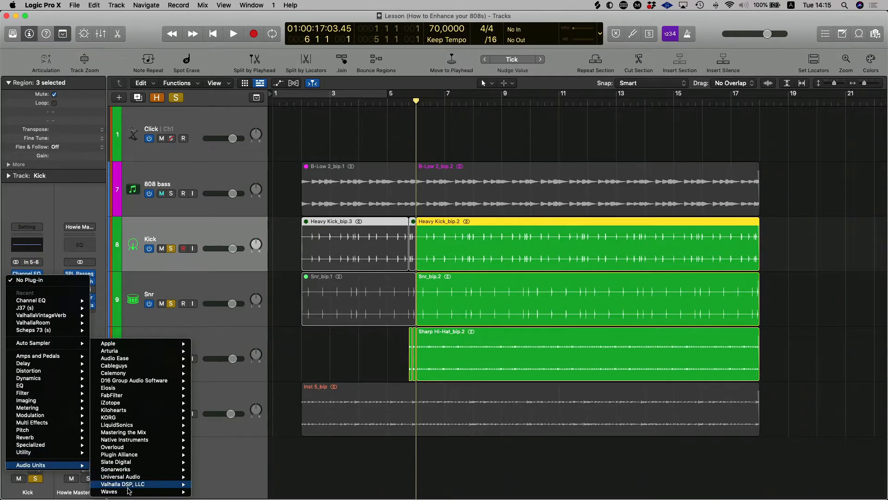
scroll(213, 451, "down", 10)
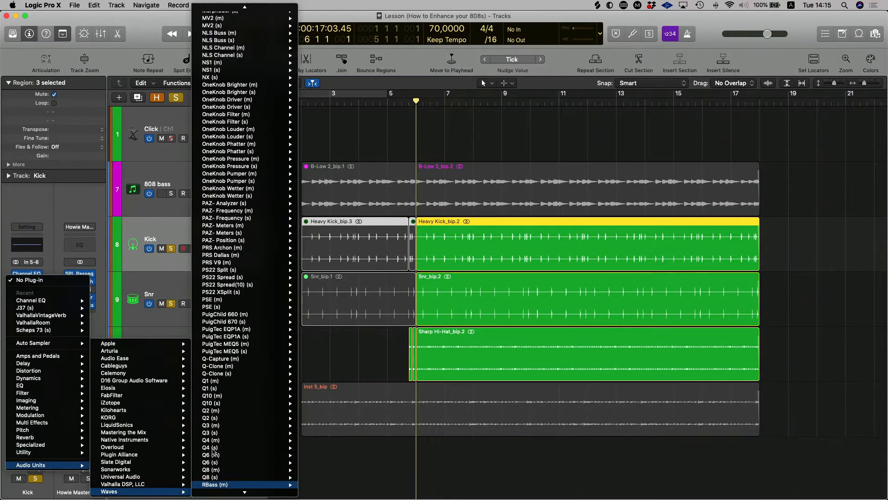
scroll(214, 451, "down", 1)
left_click(218, 485)
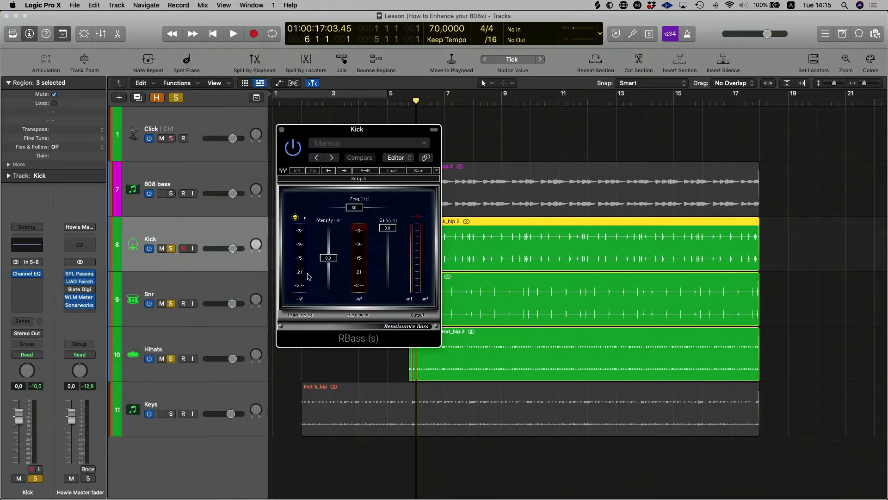
left_click_drag(360, 128, 609, 121)
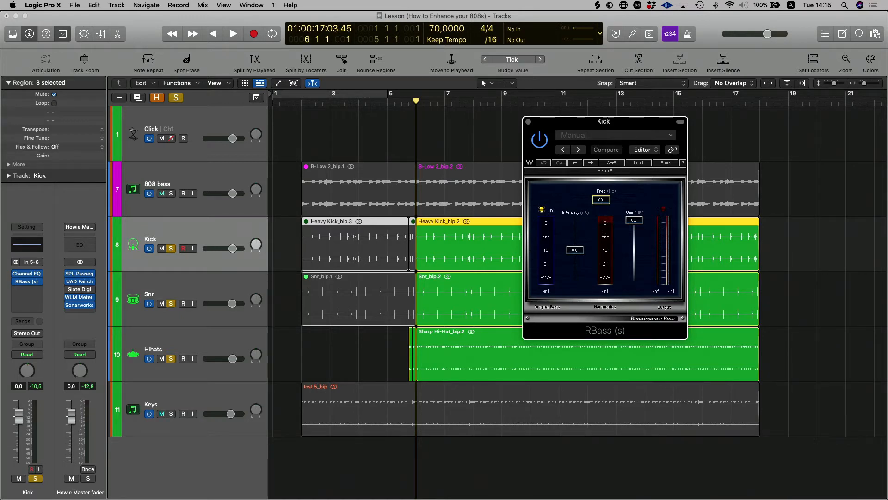
Set the Kick's RBass frequency to 32 Hz and reposition the plug-in window.
left_click_drag(601, 199, 598, 200)
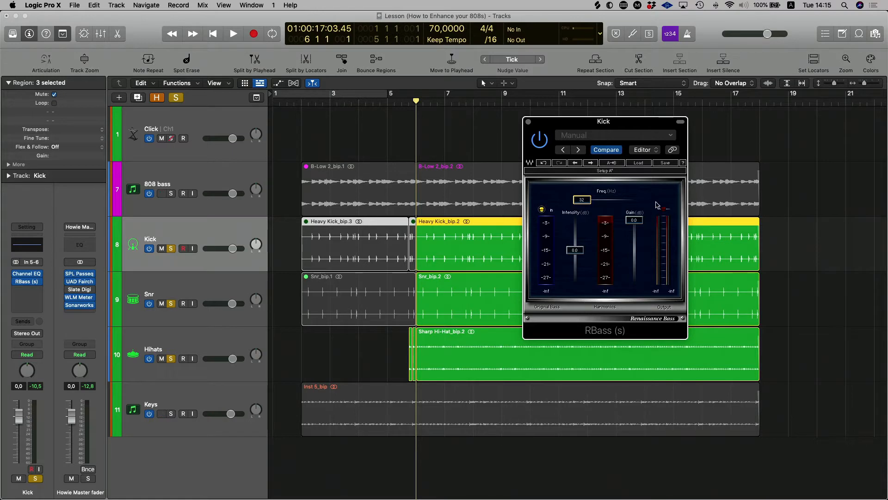
left_click_drag(623, 121, 597, 149)
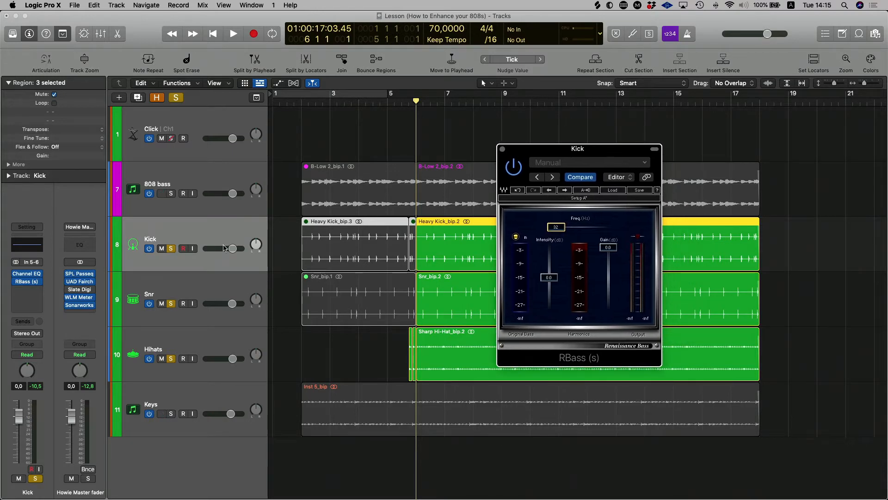
left_click(172, 223)
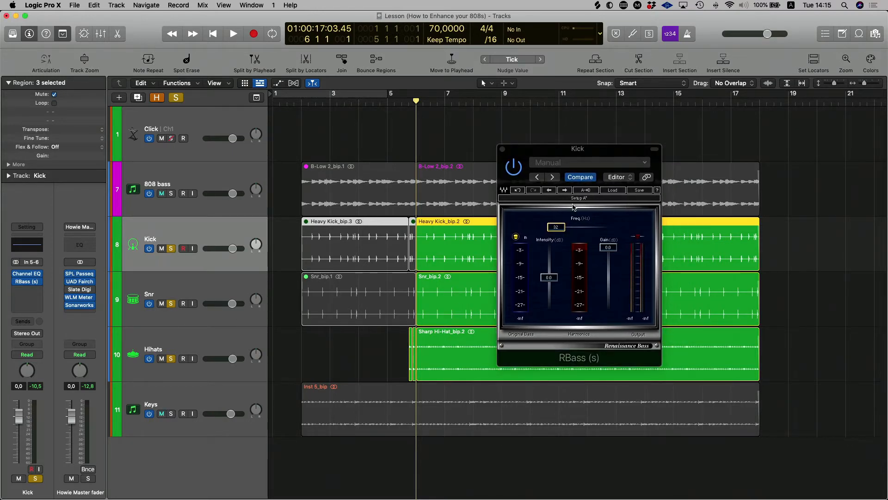
left_click(557, 234)
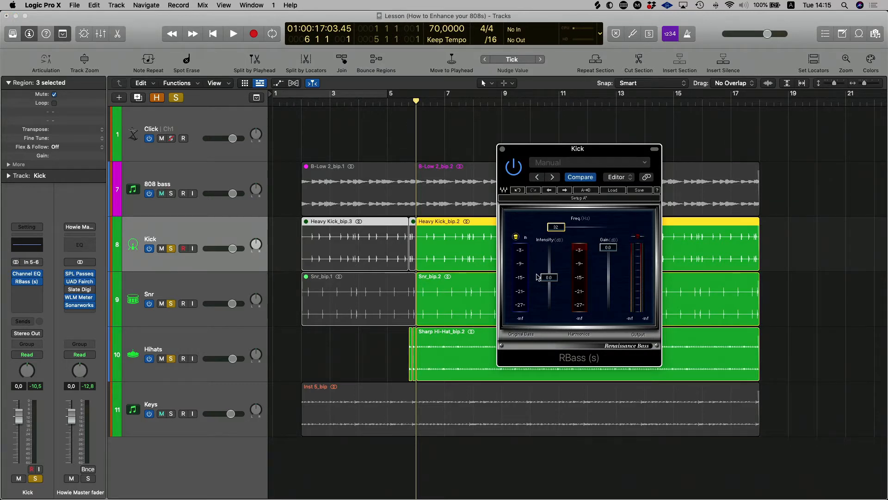
Play the soloed drums while raising the Kick's RBass intensity to about 7.4 dB.
left_click_drag(549, 280, 549, 266)
key("space")
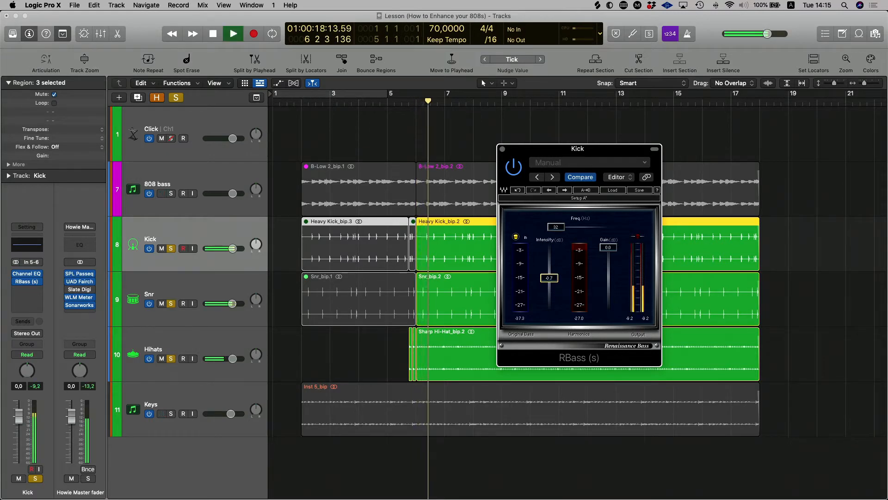
left_click_drag(549, 277, 549, 268)
Compare the Kick with RBass bypassed and enabled, stop playback, and review the plug-in's settings before closing it.
left_click(513, 168)
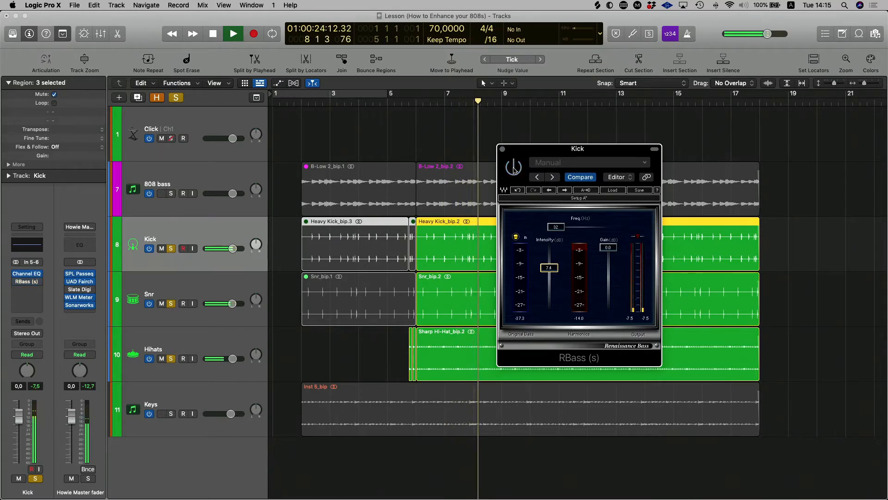
left_click(513, 168)
key("space")
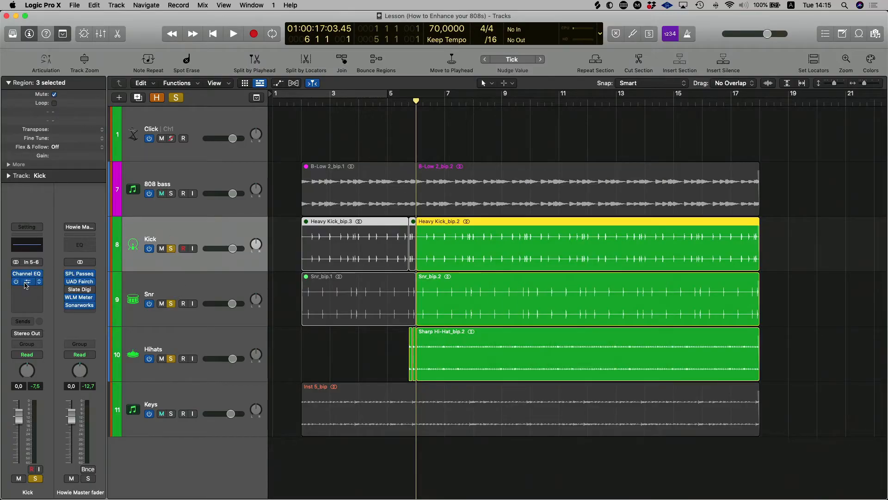
left_click(27, 283)
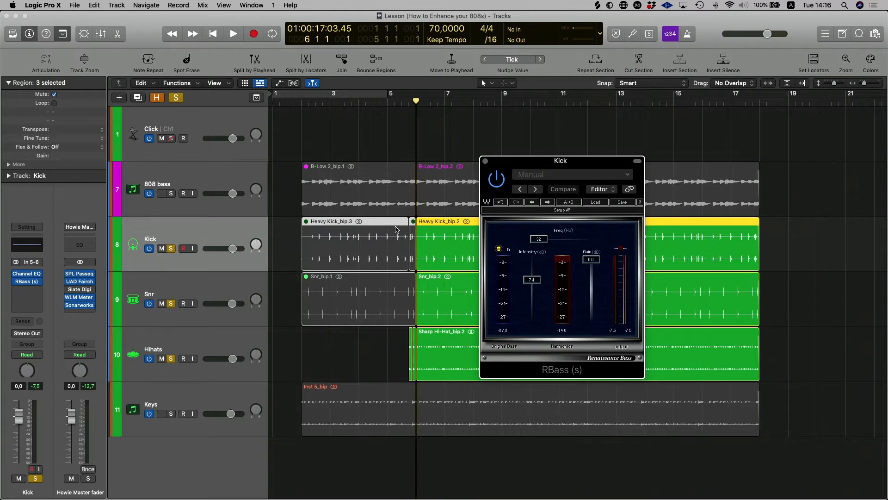
left_click(486, 161)
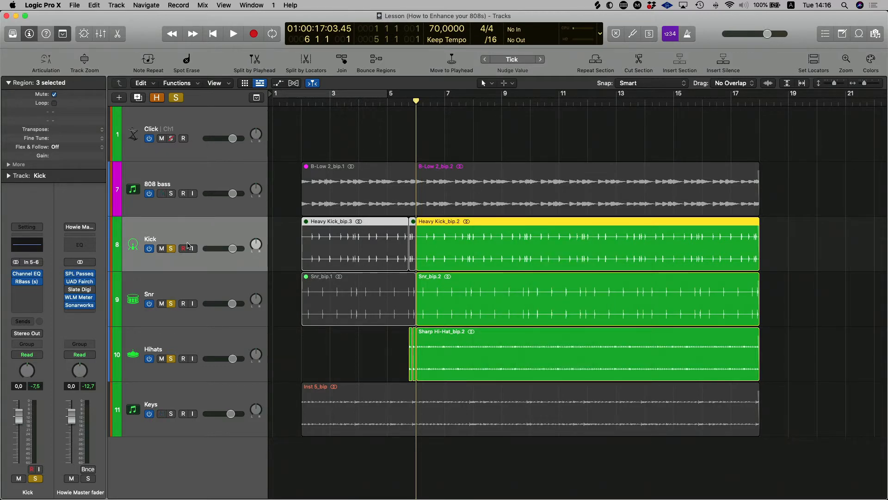
Solo the 808 bass track and insert a stereo RBass plug-in below its Channel EQ.
left_click(177, 191)
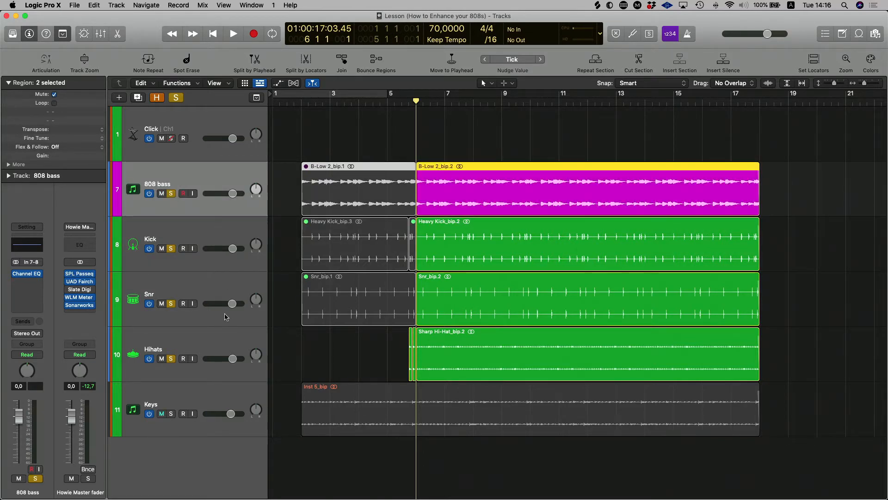
left_click(23, 286)
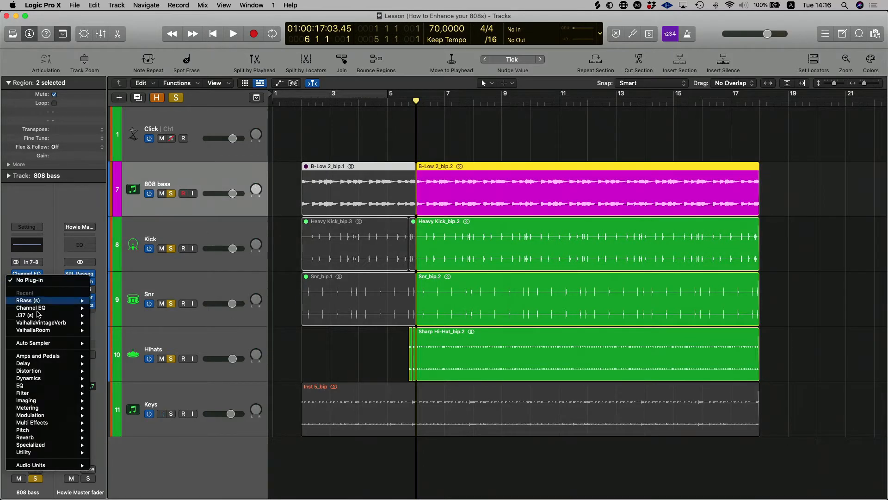
mouse_move(63, 304)
left_click(101, 303)
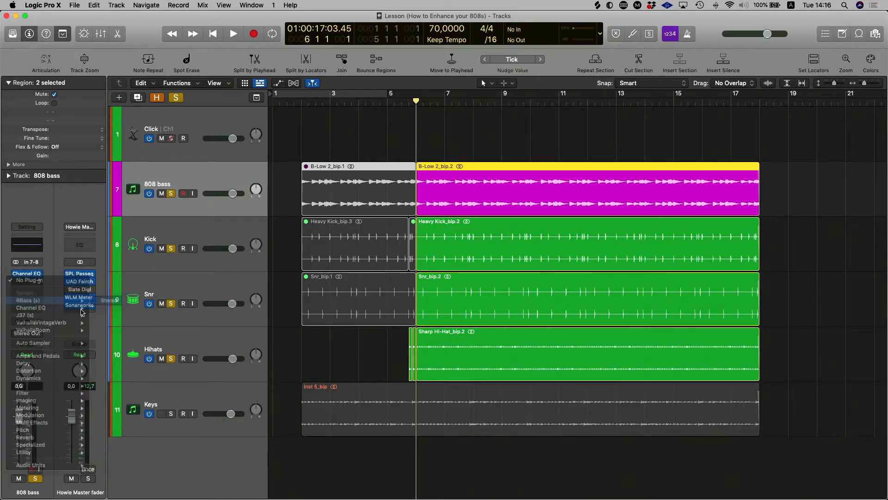
Set the 808 bass RBass frequency to 45 Hz and reposition the plug-in window below the 808 bass regions.
left_click_drag(377, 130, 493, 158)
left_click_drag(484, 236, 482, 236)
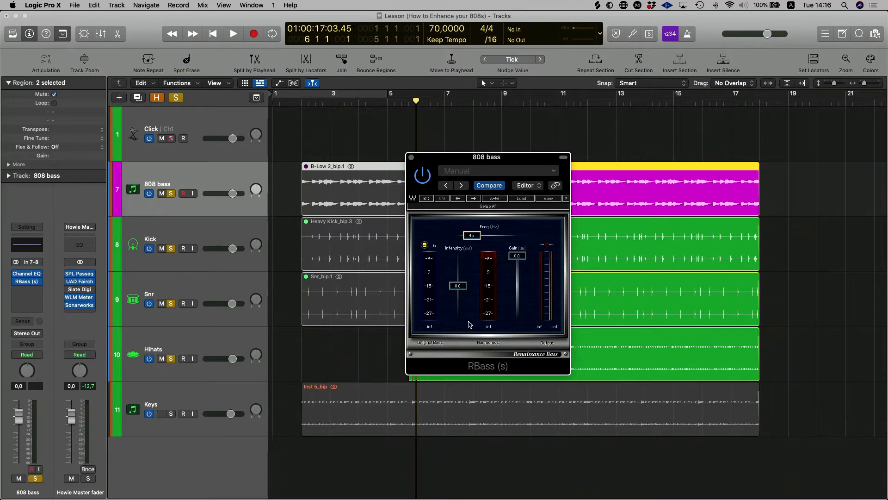
left_click_drag(447, 160, 410, 223)
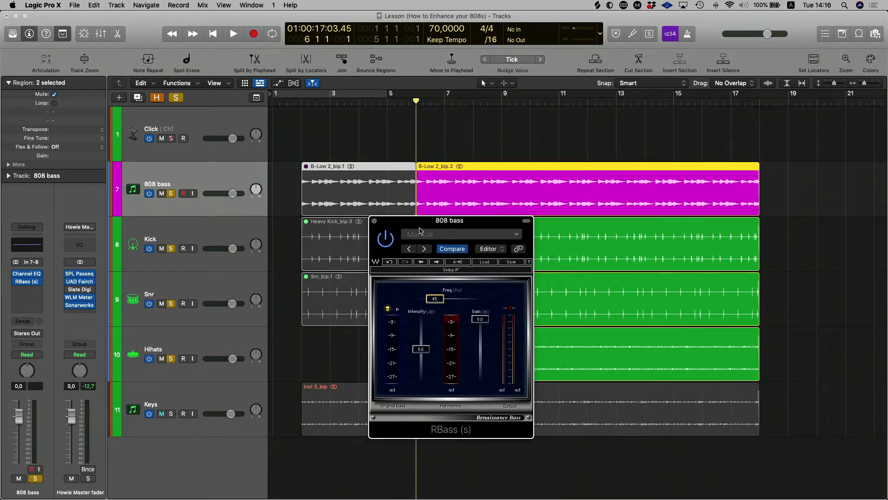
Play the soloed drums and 808 while lowering the 808 bass RBass intensity to about -6 dB.
key("space")
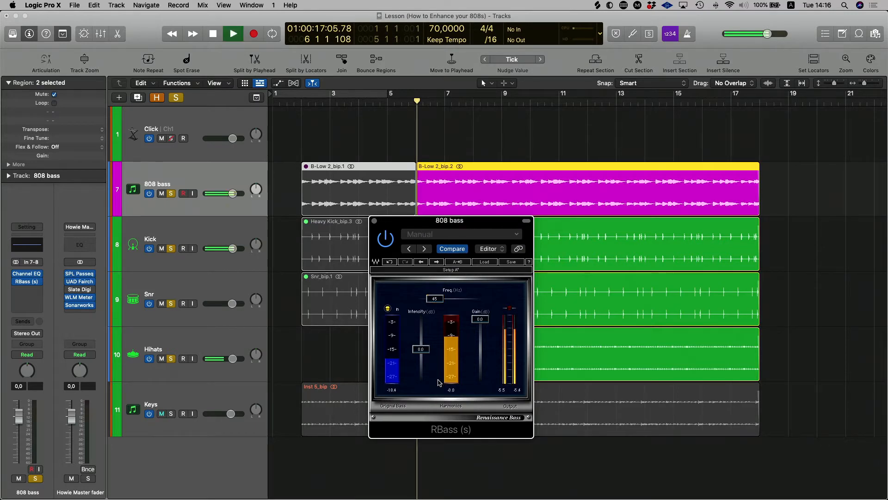
mouse_move(421, 349)
left_mouse_down()
mouse_move(425, 365)
mouse_move(421, 357)
left_mouse_up()
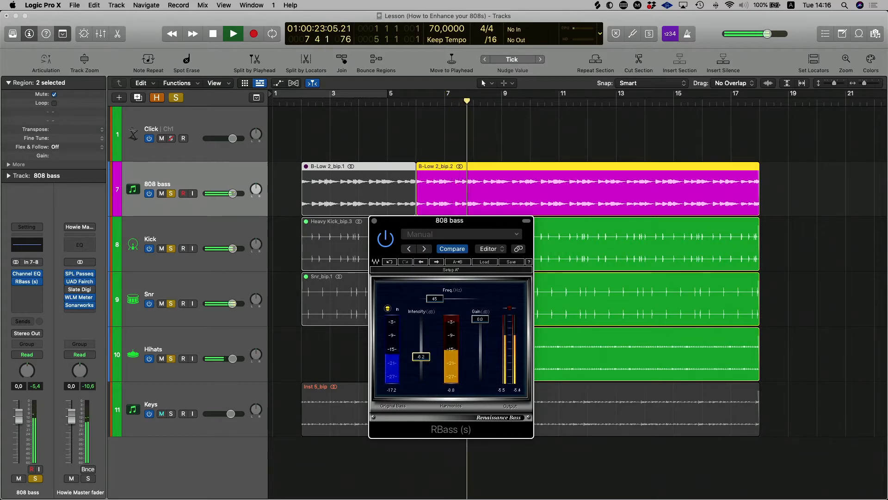
key("space")
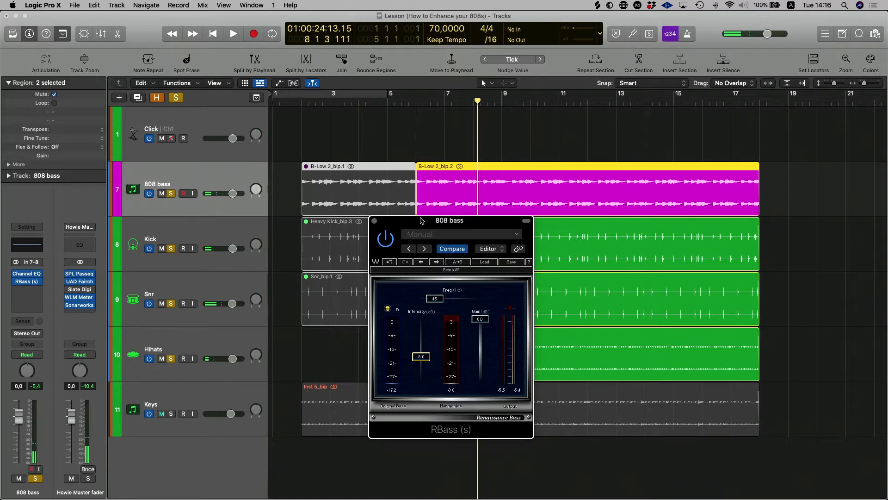
Play from bar 6 to compare the 808 bass with RBass bypassed and enabled, then stop playback.
left_click(416, 104)
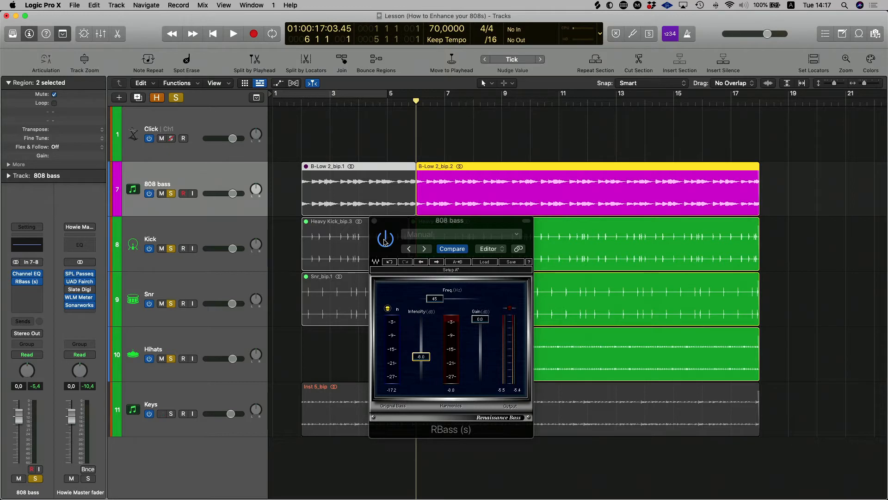
key("space")
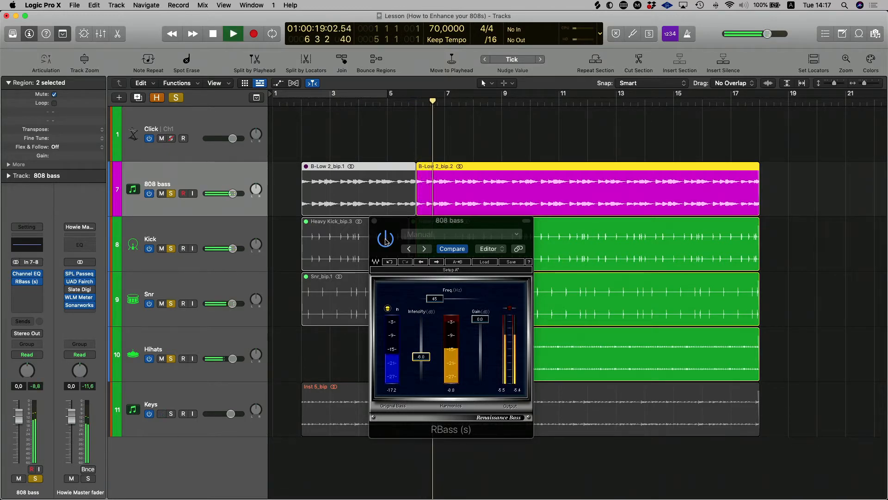
left_click(386, 240)
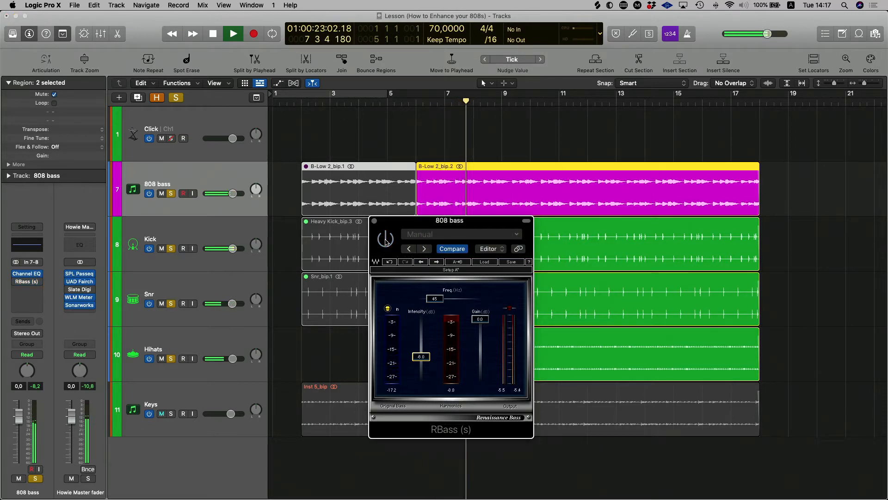
left_click(386, 239)
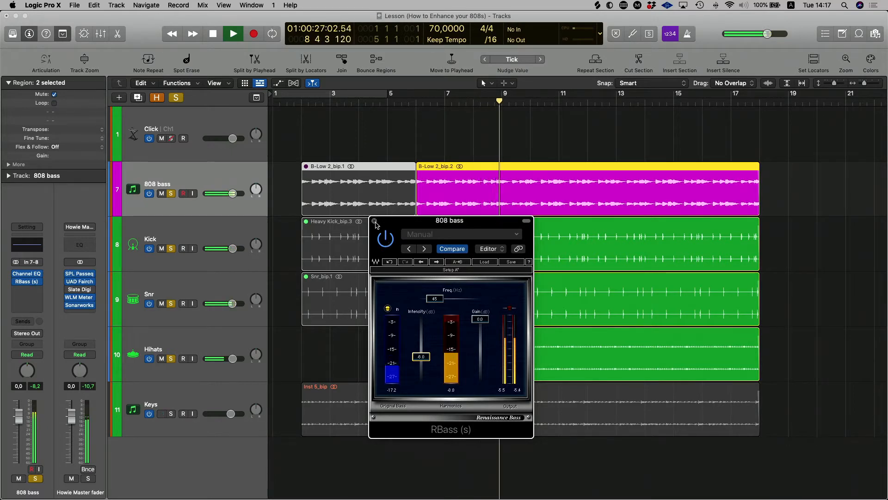
key("space")
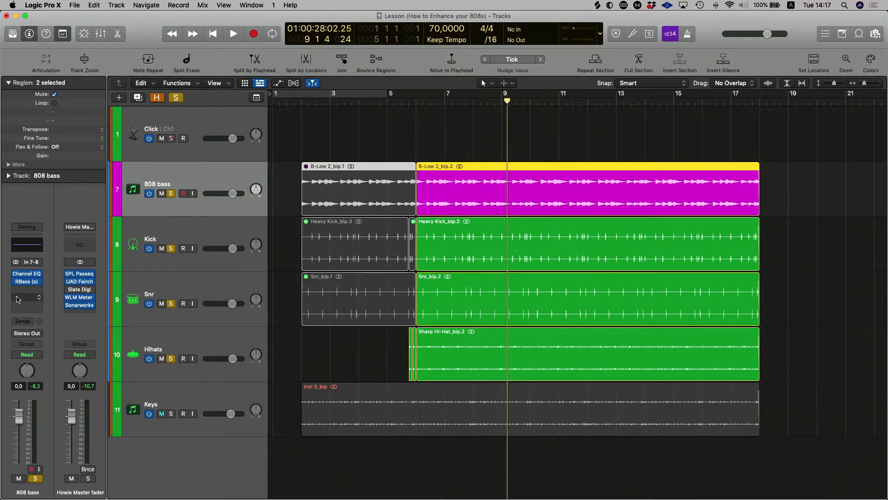
Insert a stereo Waves L1 limiter below RBass on the 808 bass and reposition its window.
left_click(29, 289)
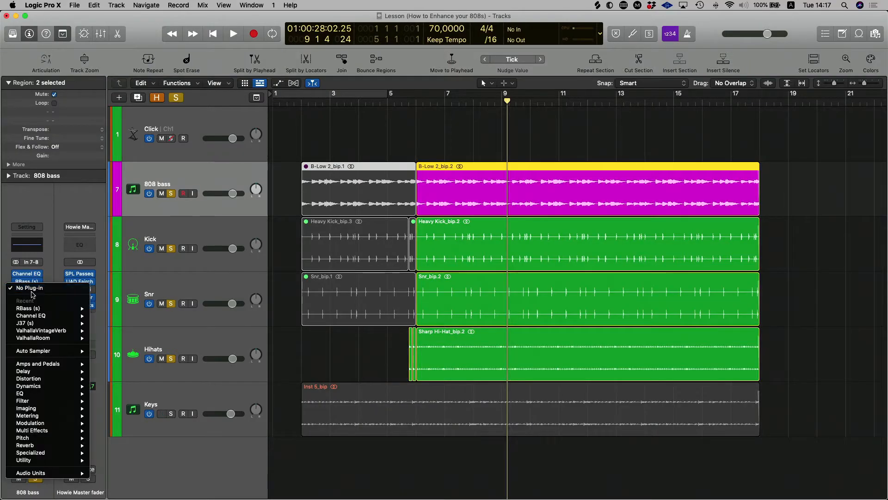
mouse_move(69, 473)
mouse_move(134, 476)
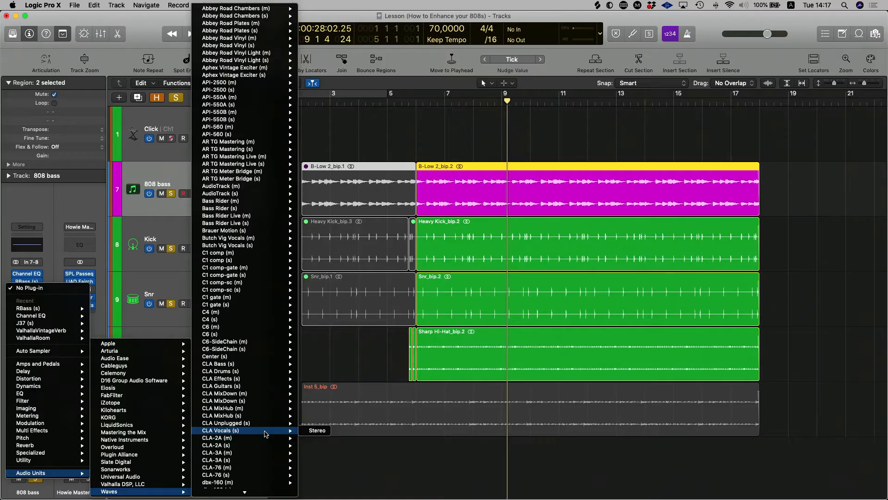
scroll(267, 433, "down", 15)
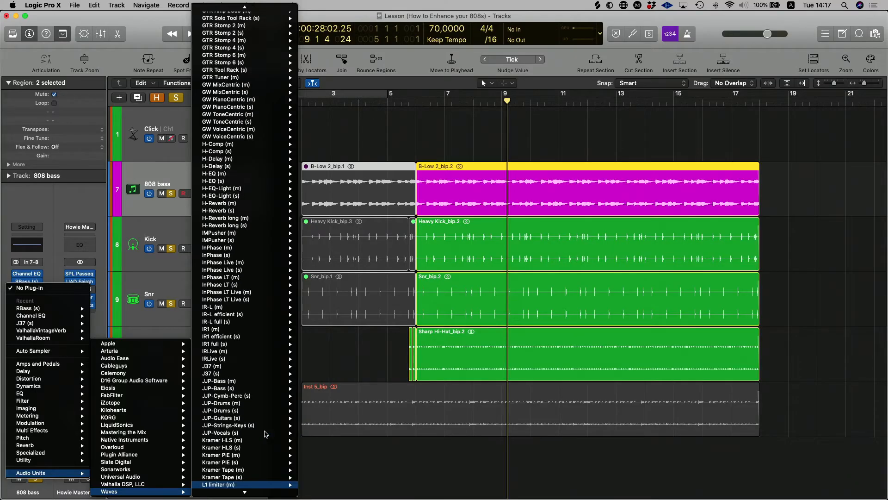
key("Down")
key("Return")
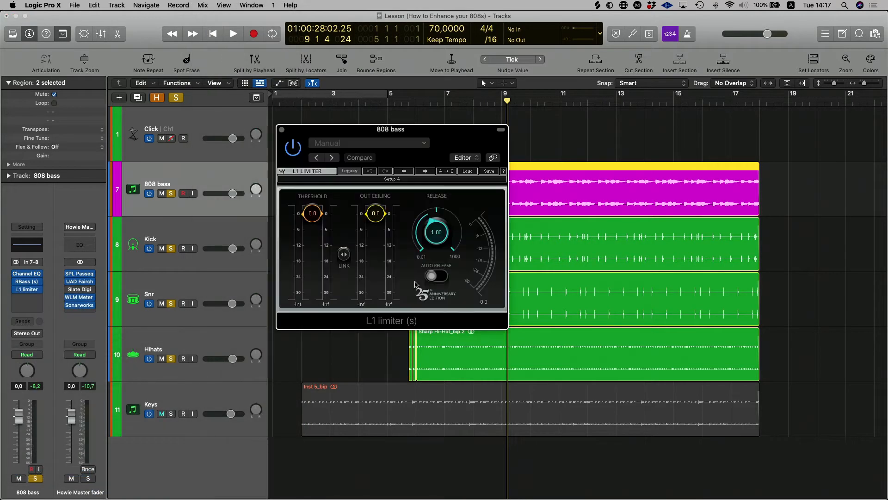
left_click_drag(374, 135, 553, 143)
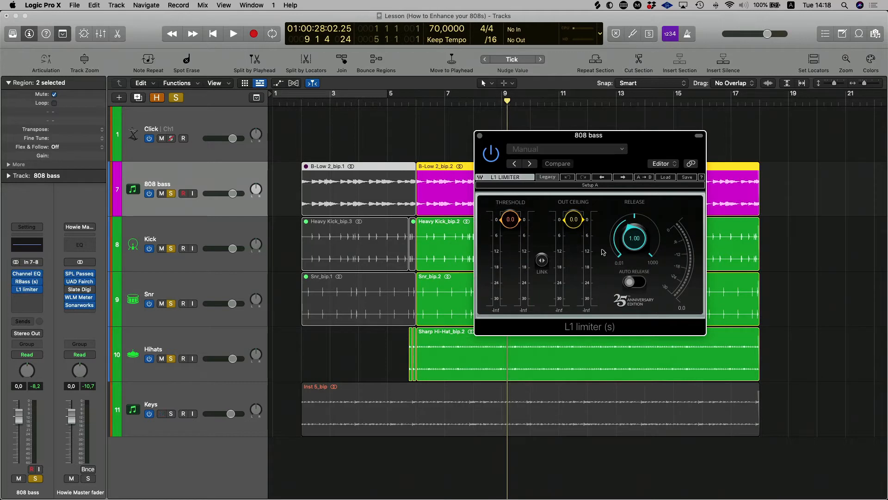
Play from bar 6 while lowering the L1 limiter's threshold to about -11.4 and its out ceiling to about -10.3.
left_click(417, 105)
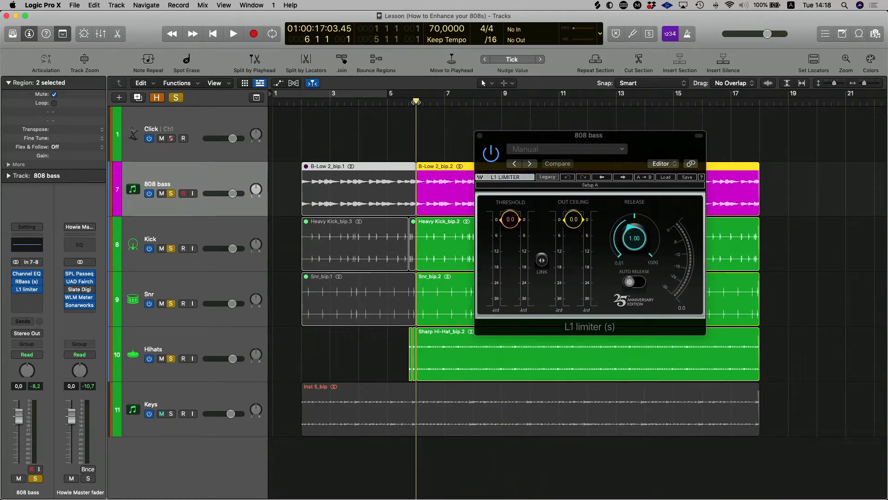
left_click_drag(508, 147, 472, 123)
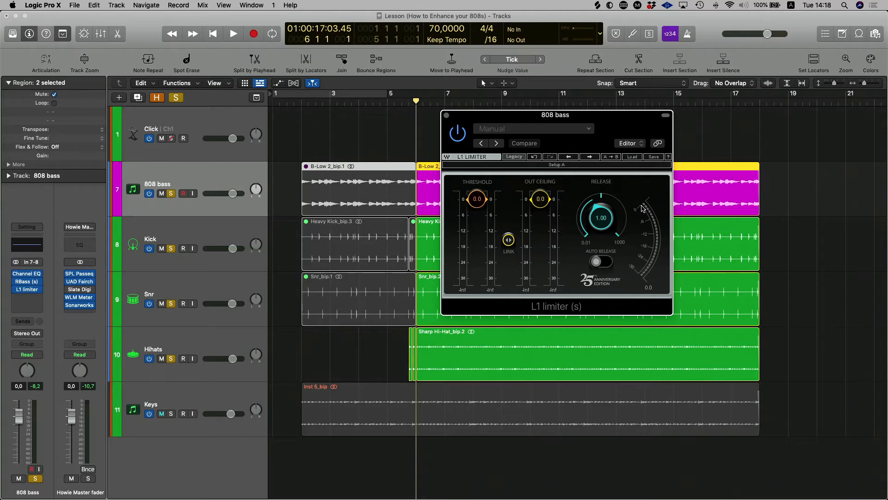
left_click_drag(529, 117, 522, 114)
key("space")
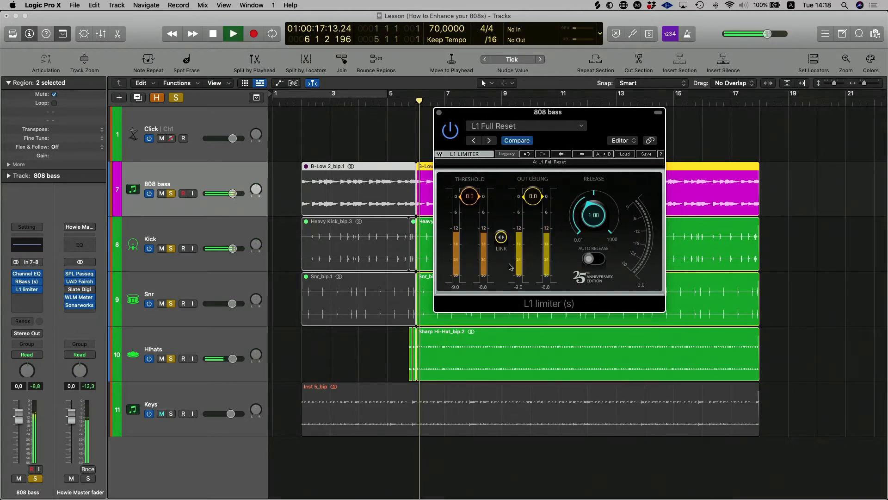
left_click_drag(501, 238, 533, 223)
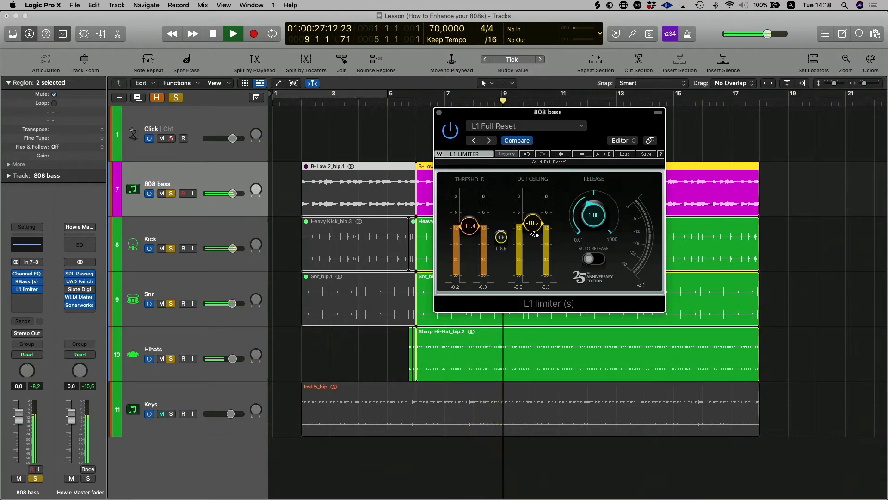
Lower the 808 bass track volume to about -1.5 dB, close the limiter and stop playback.
left_click(233, 193)
left_click_drag(233, 193, 231, 193)
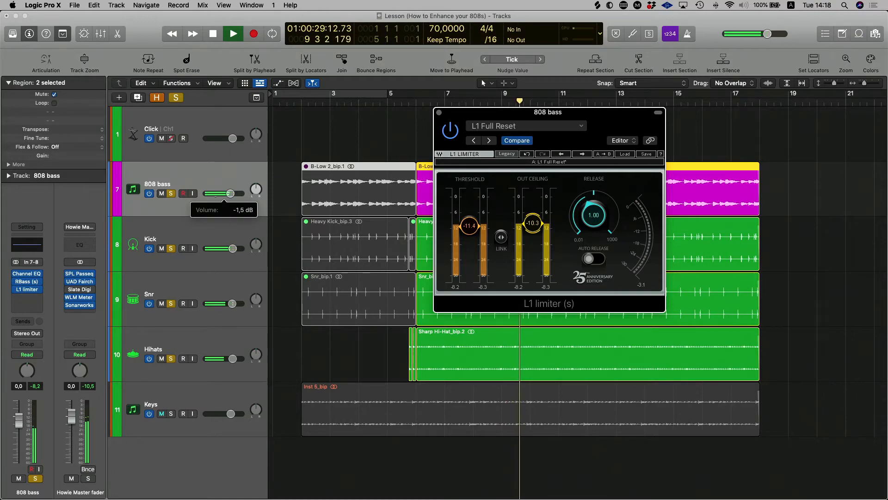
left_click(440, 112)
key("space")
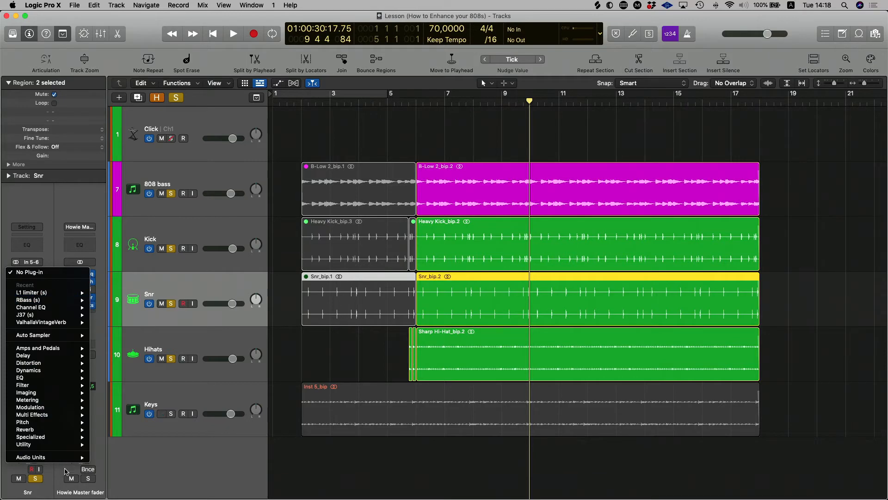
Insert a stereo Waves Smack Attack plug-in on the Snr track and reposition its window.
mouse_move(76, 458)
mouse_move(145, 492)
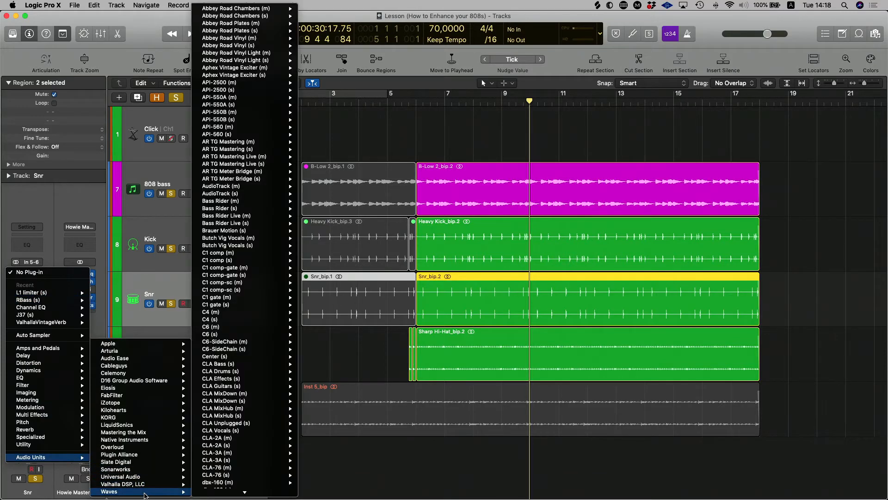
mouse_move(227, 419)
scroll(227, 419, "down", 15)
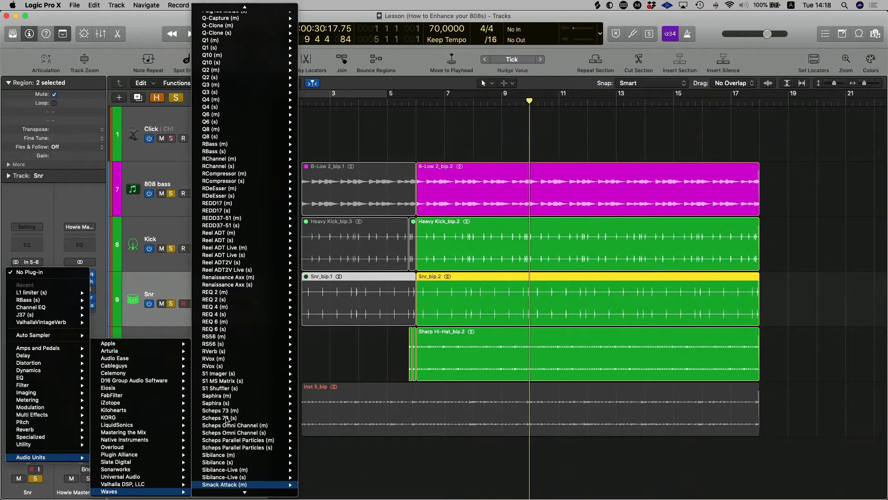
scroll(227, 419, "down", 1)
key("Return")
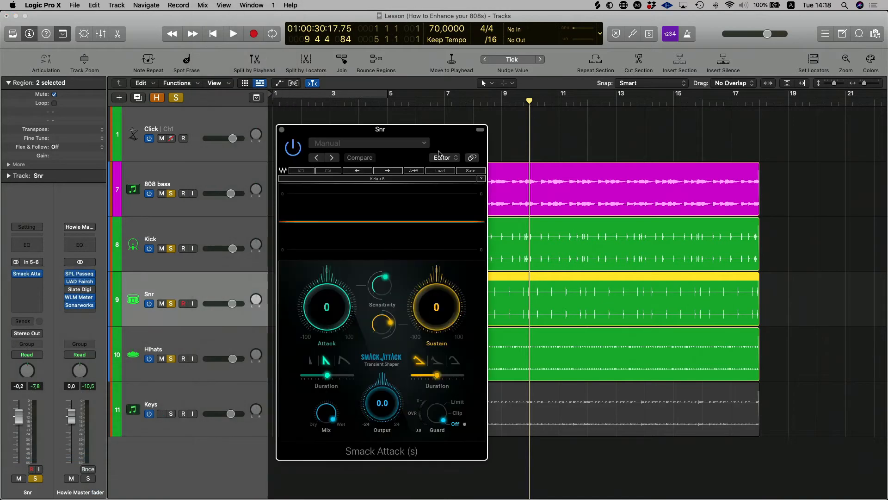
left_click(359, 148)
key("Escape")
left_click_drag(409, 139, 484, 69)
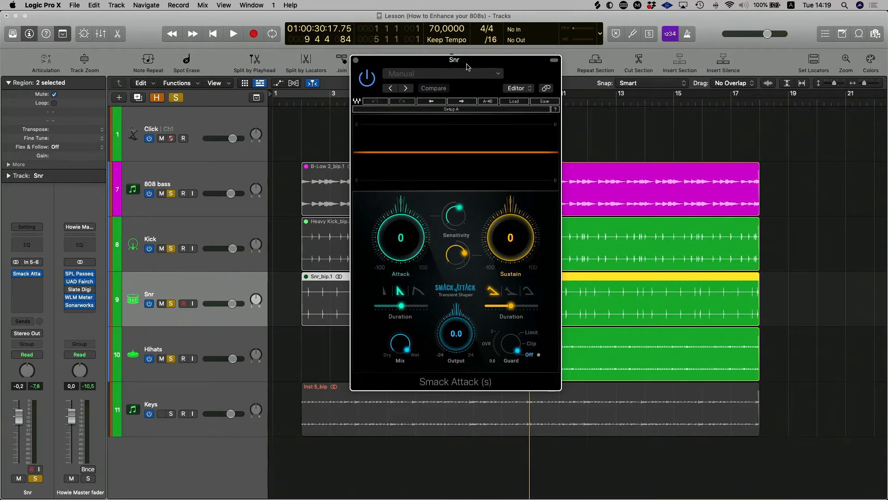
left_click_drag(435, 64, 517, 87)
Play from bar 6 while setting the Snr's Smack Attack to attack 6 and sustain 50, then close the plug-in.
left_click(438, 83)
key("shift+space")
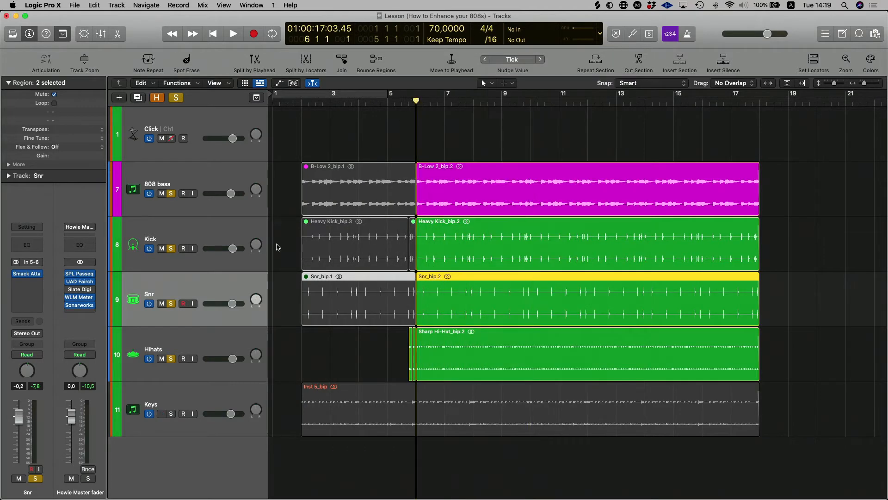
left_click(28, 274)
left_click_drag(482, 259, 483, 248)
left_click_drag(583, 252, 583, 267)
left_click_drag(463, 264, 480, 273)
left_click_drag(592, 260, 578, 230)
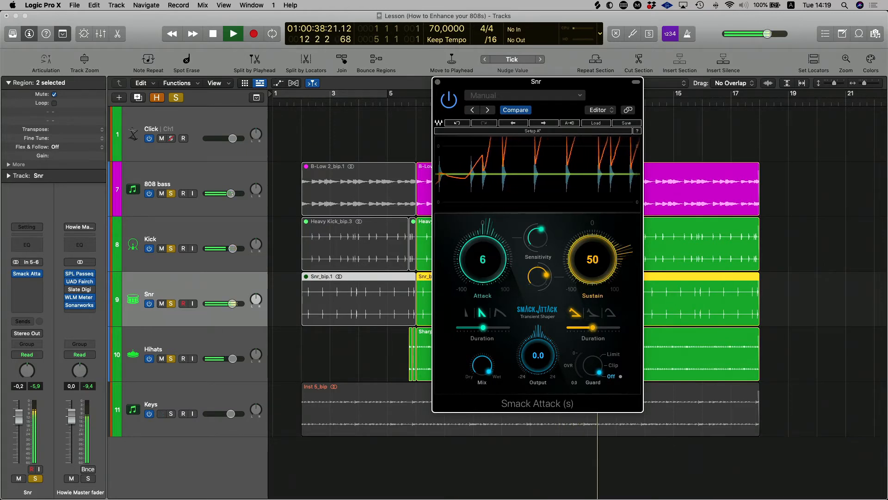
key("space")
left_click(438, 82)
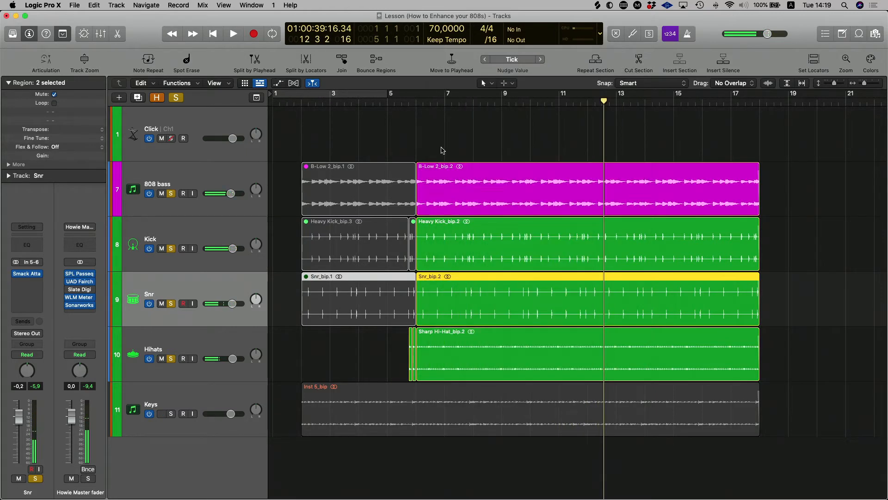
Add a send from the Snr track to Bus 2 and reposition the Val room channel's ValhallaRoom window before closing it.
left_click(20, 322)
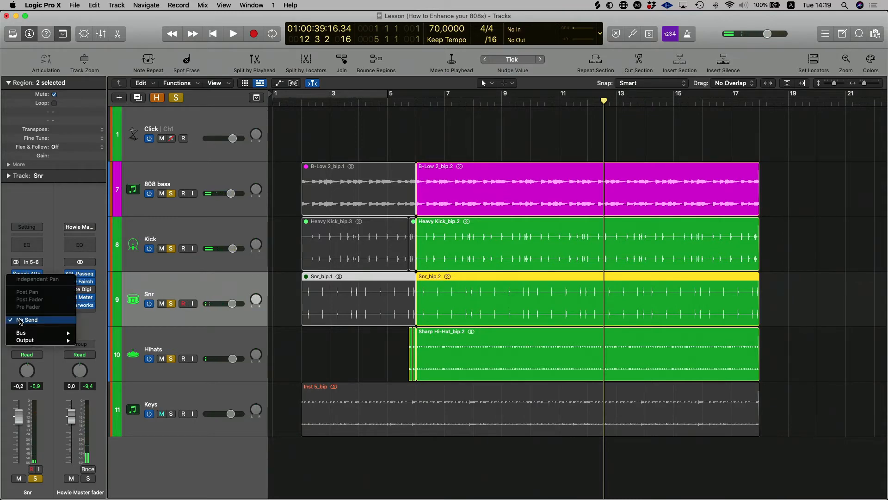
mouse_move(54, 334)
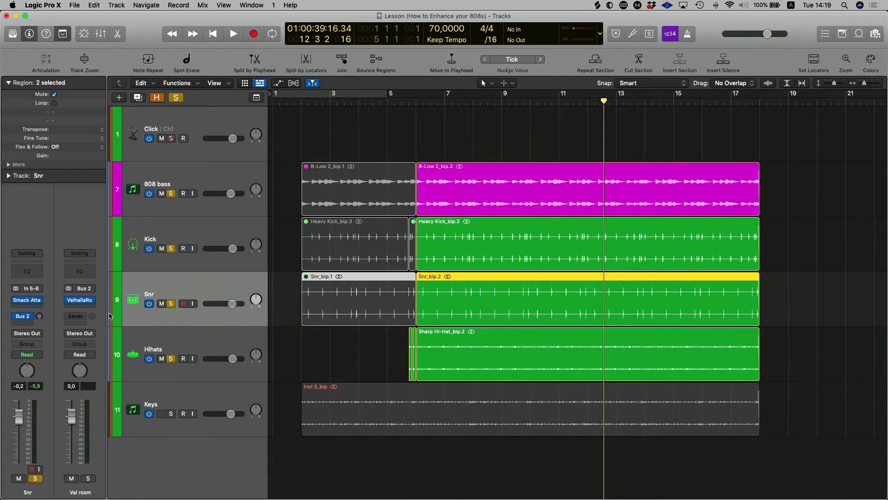
left_click(80, 301)
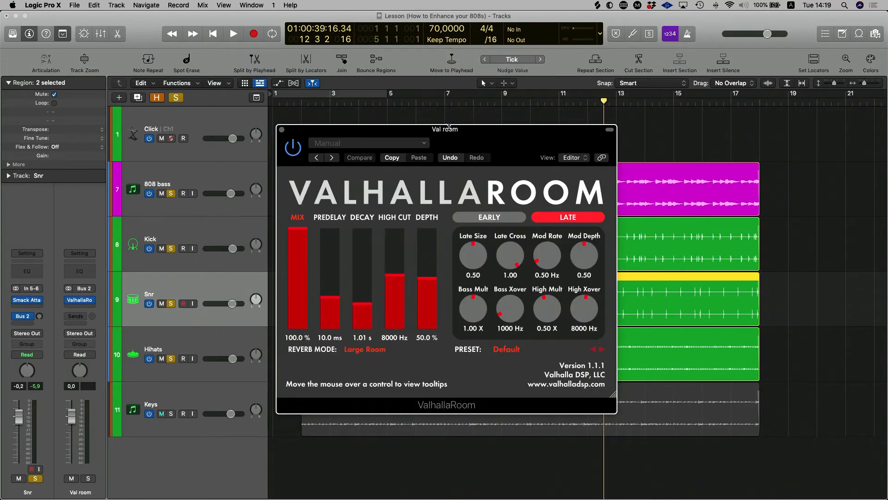
left_click_drag(445, 125, 540, 84)
left_click(373, 85)
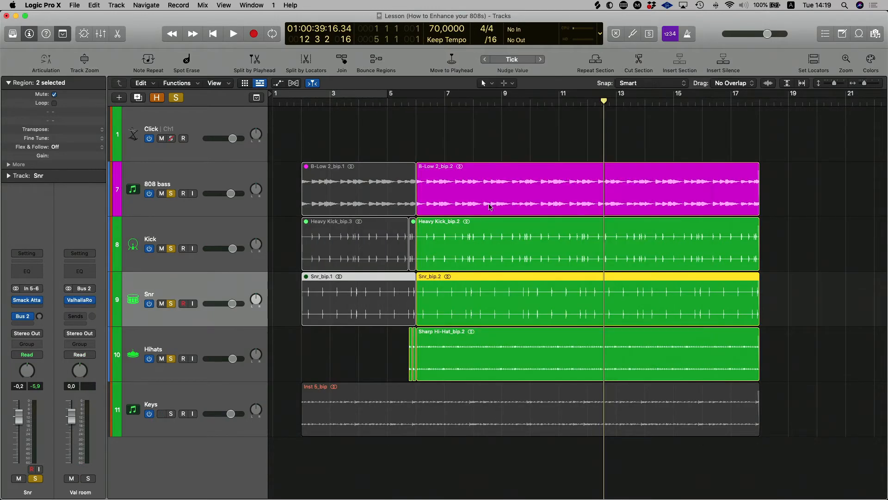
Review the ValhallaRoom reverb settings on the Bus 2 channel.
left_click(80, 301)
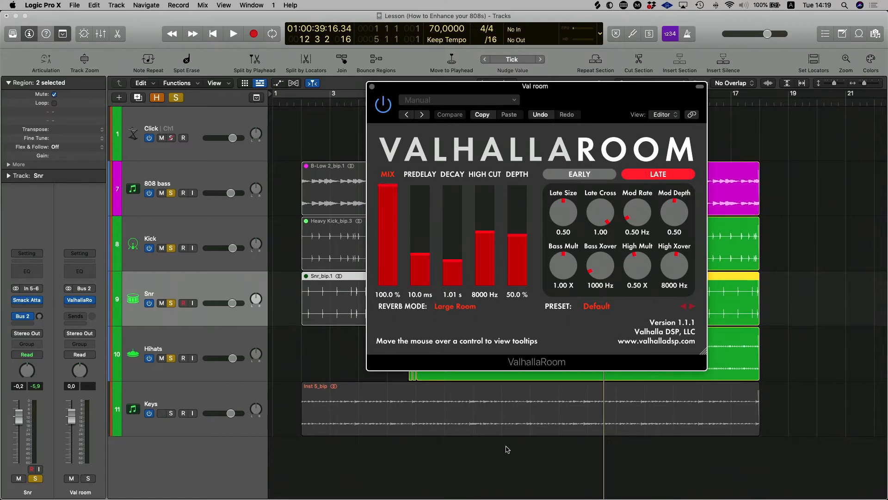
scroll(337, 300, "right", 1)
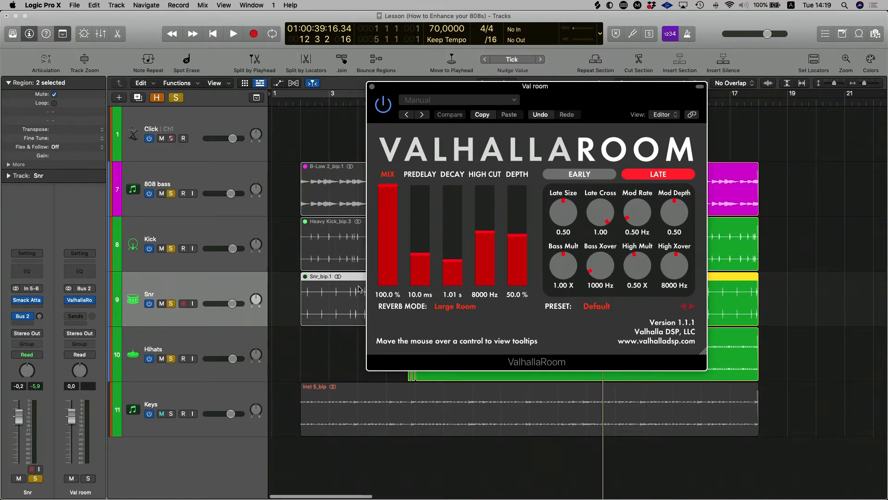
left_click(371, 86)
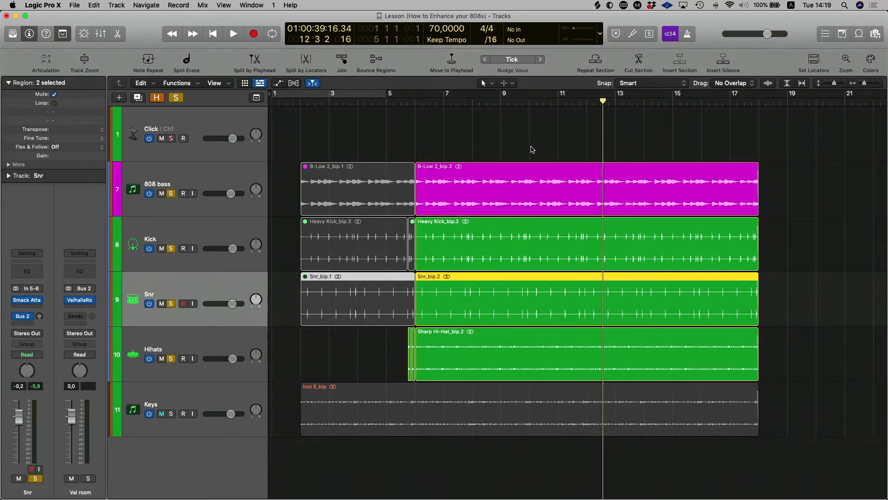
Play from bar 6 while raising the Snr track's Bus 2 send level, and close the Smack Attack plug-in.
left_click(415, 103)
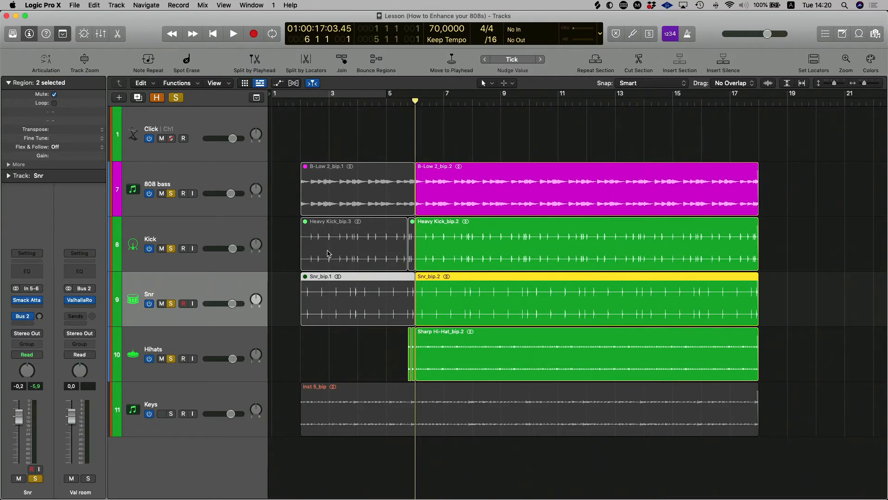
key("space")
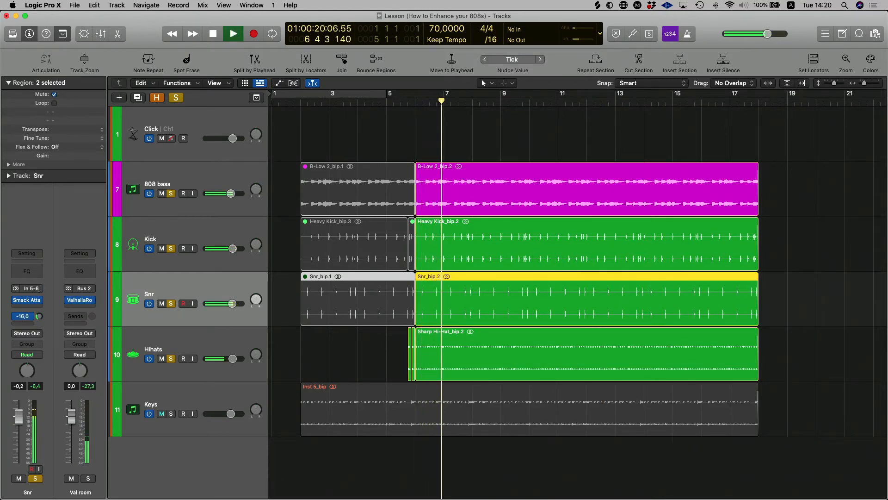
left_click_drag(39, 317, 39, 301)
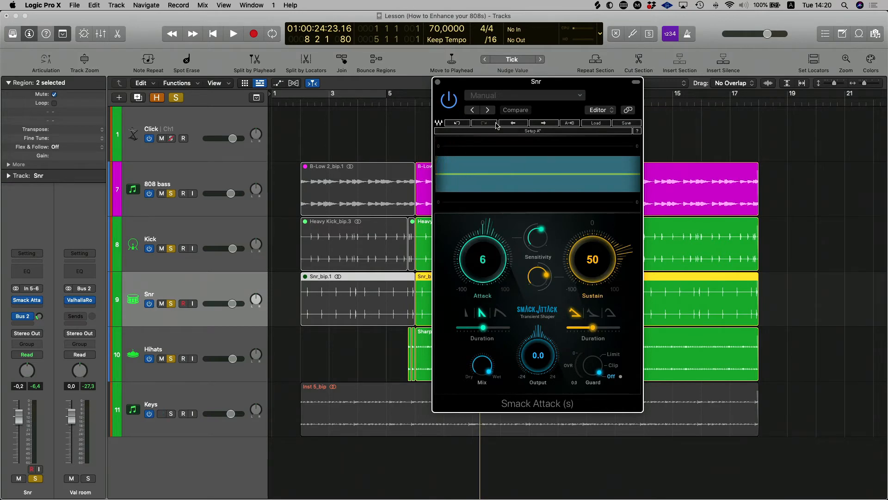
left_click(437, 83)
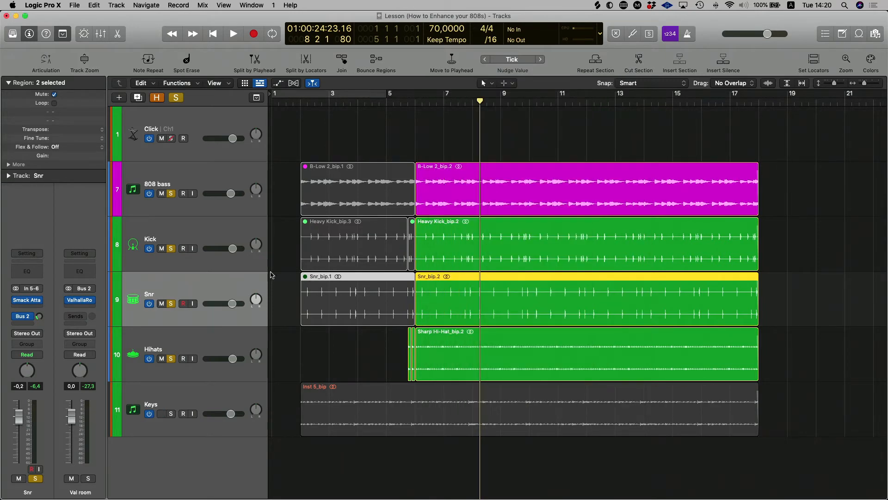
Remove the Scheps 73 plug-in from the Hihats track.
left_click(208, 344)
left_click(214, 294)
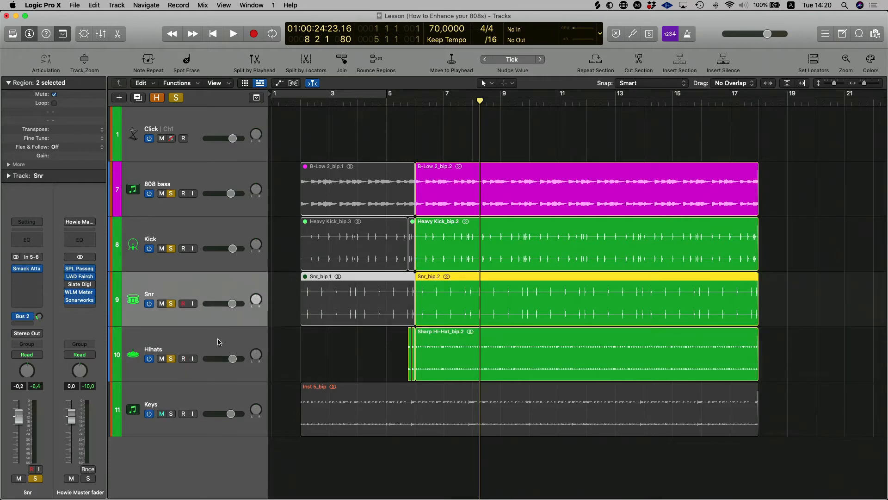
left_click(217, 348)
left_click(37, 273)
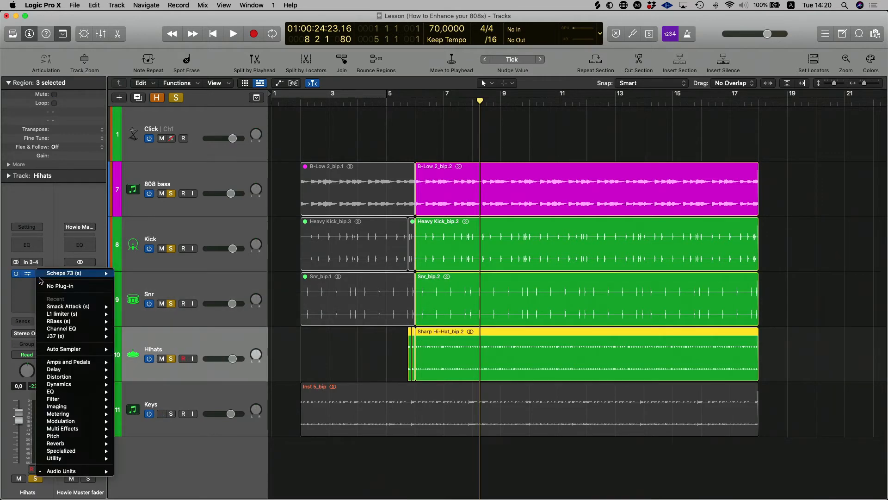
left_click(52, 288)
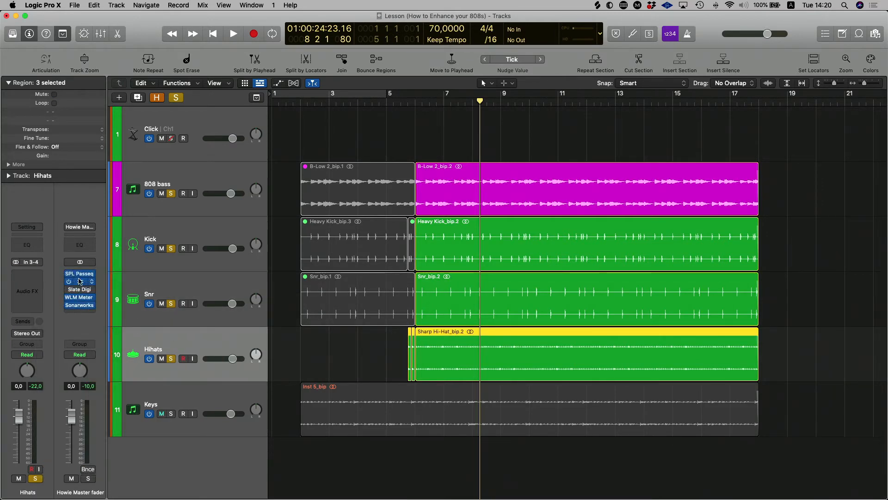
Insert a stereo Smack Attack on the Hihats track, set its attack to 6 and adjust its sustain during playback.
left_click(24, 276)
left_click(103, 293)
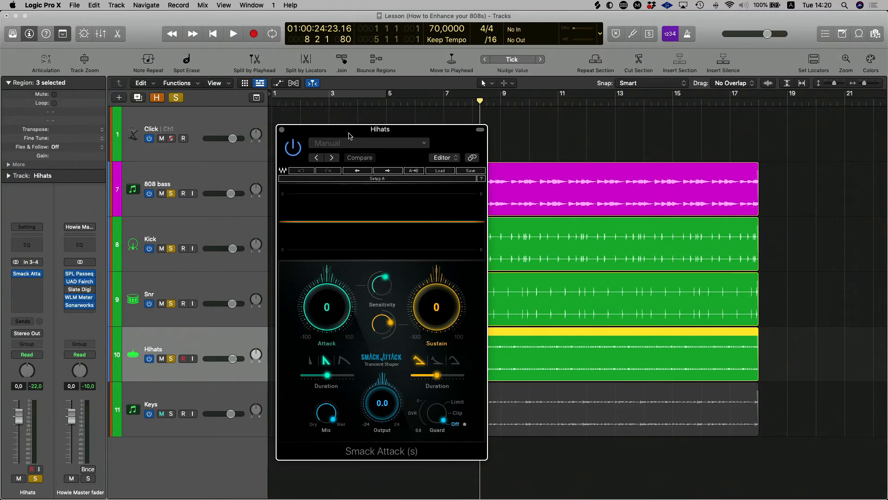
left_click_drag(349, 136, 479, 141)
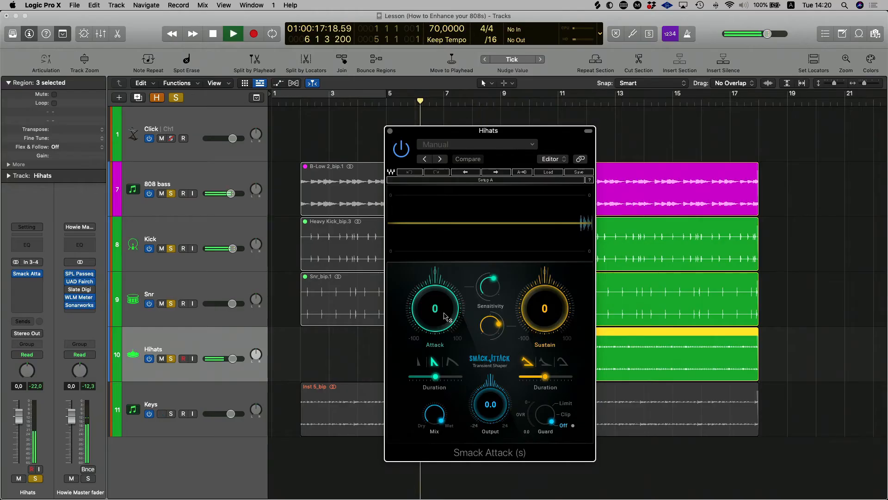
left_click_drag(445, 317, 445, 313)
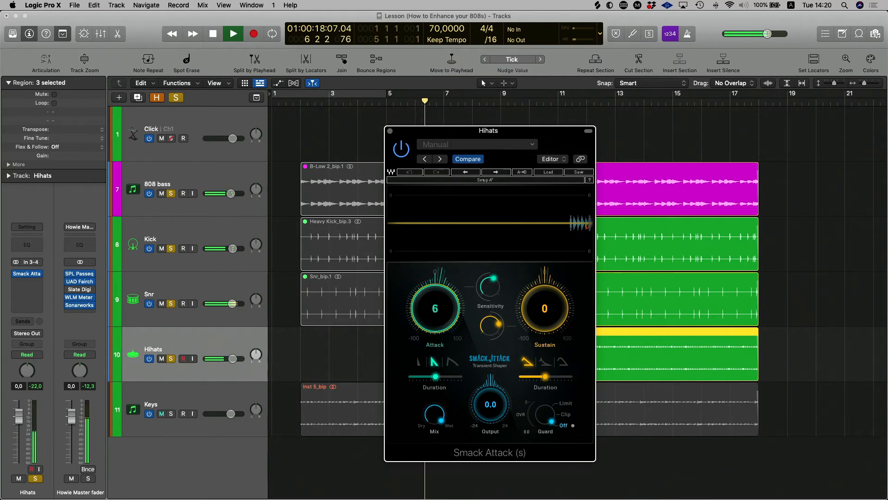
left_click_drag(547, 307, 548, 311)
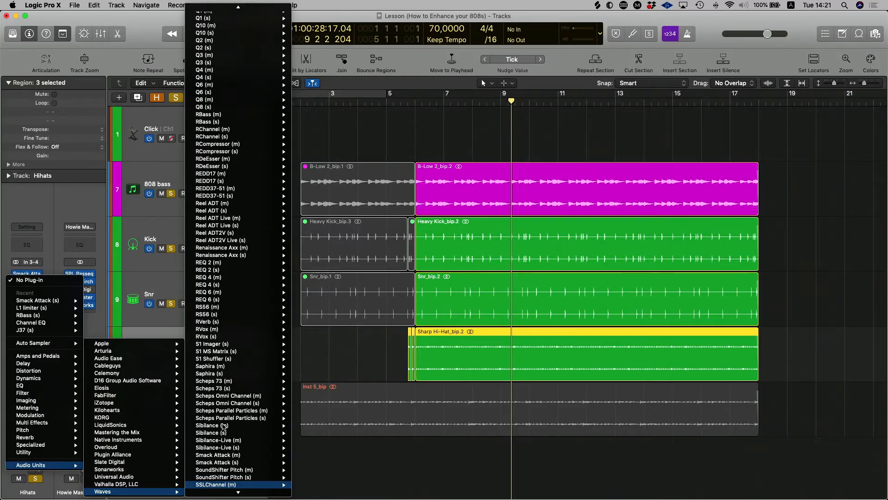
Insert a stereo Waves SSLEQ plug-in on the Hihats track and move its window clear of the bar ruler.
key("Down")
key("Down")
key("Down")
key("Down")
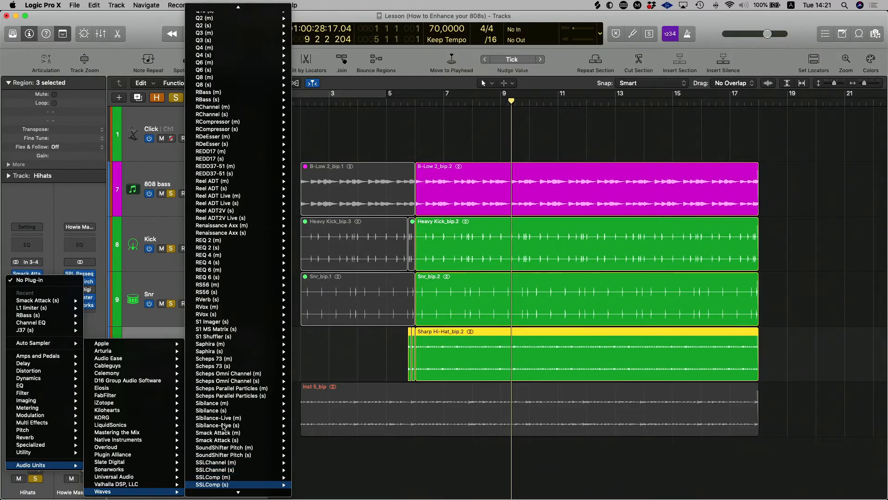
key("Down")
key("Return")
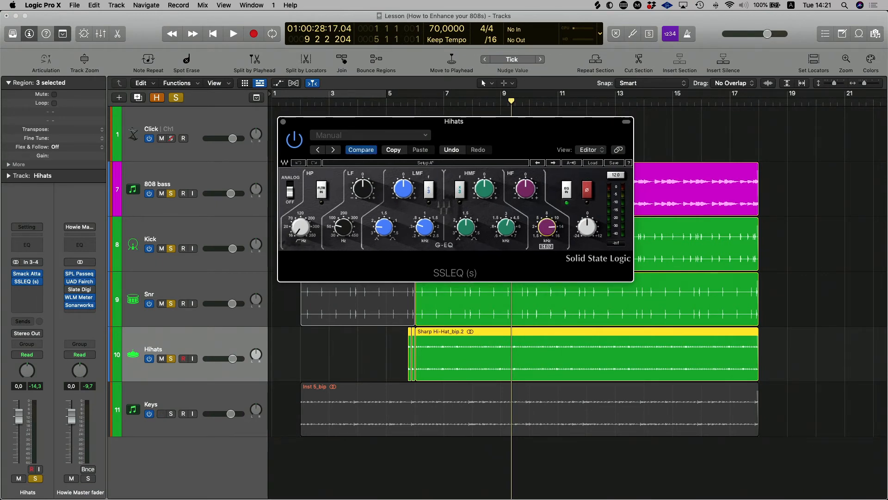
left_click_drag(487, 129, 373, 184)
Play from bar 6 while adjusting the HF gain boost in the Hihats' SSLEQ.
left_click(409, 105)
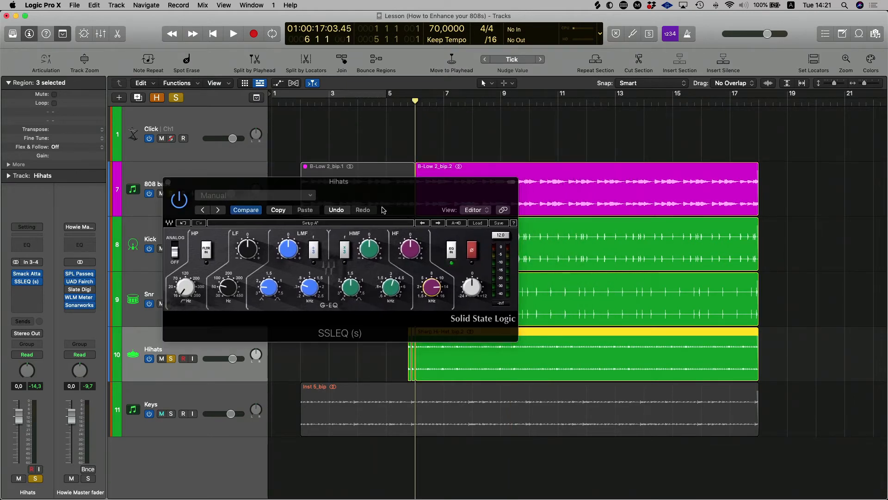
key("space")
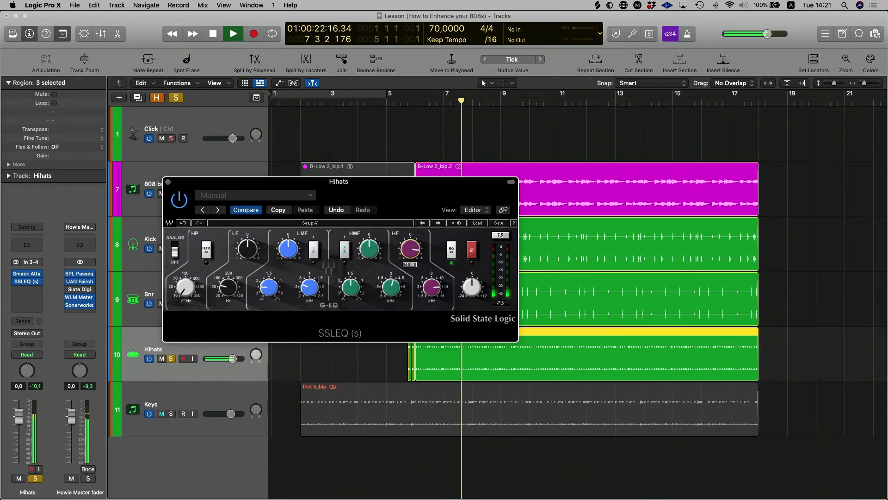
left_click_drag(413, 253, 413, 252)
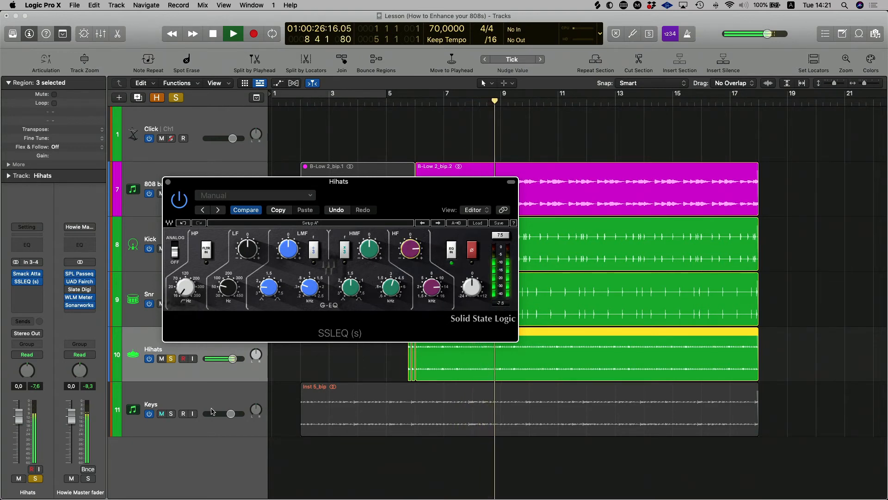
Lower the Hihats track volume to -3.6 dB and close the SSLEQ plug-in.
left_click_drag(233, 358, 227, 359)
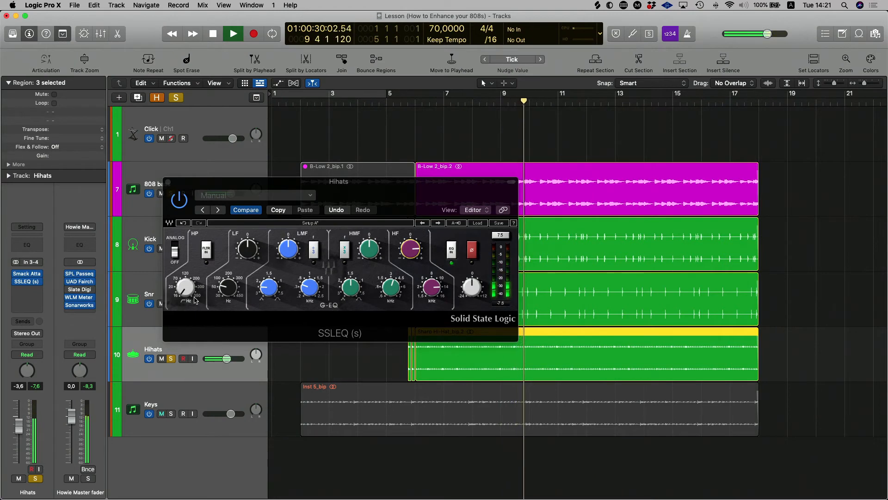
left_click(168, 182)
key("space")
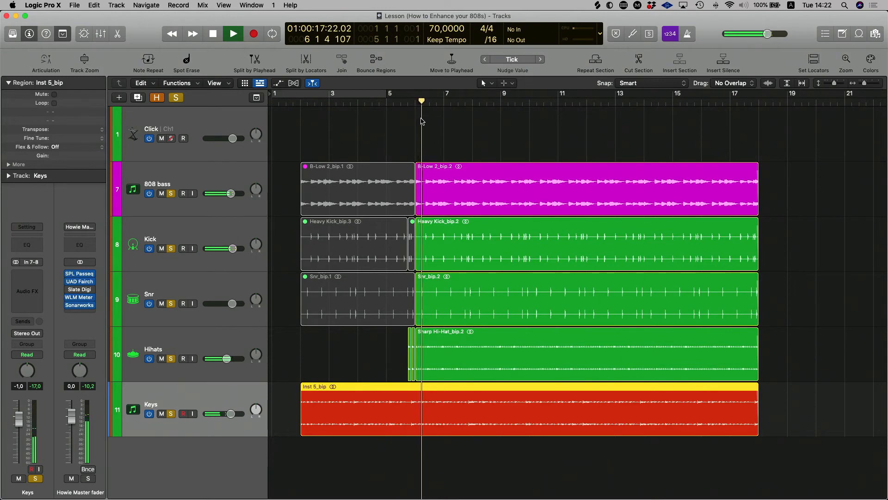
Rebalance the mix during playback by lowering Hihats further, setting Keys to -1.3 dB and adjusting the Kick volume, then stop playback.
left_click_drag(234, 353, 221, 396)
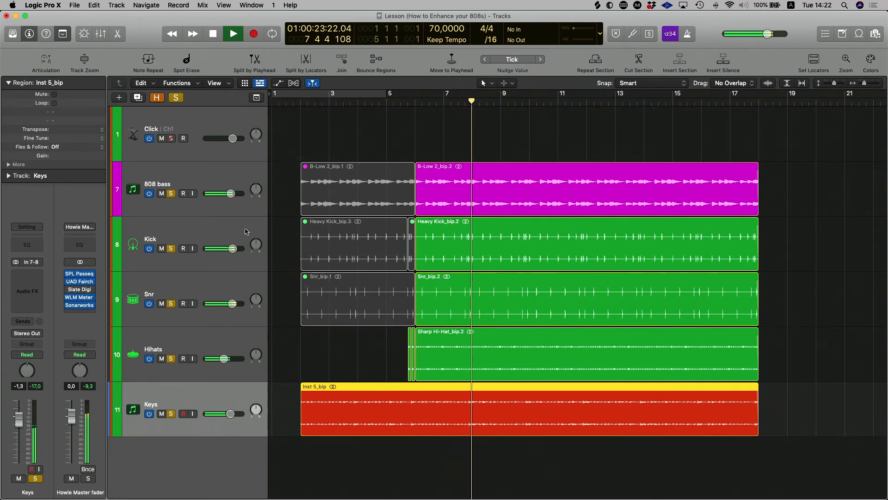
left_click_drag(233, 248, 231, 254)
key("space")
Insert a stereo Waves Scheps 73 plug-in on the Kick track and reposition its window.
left_click(220, 239)
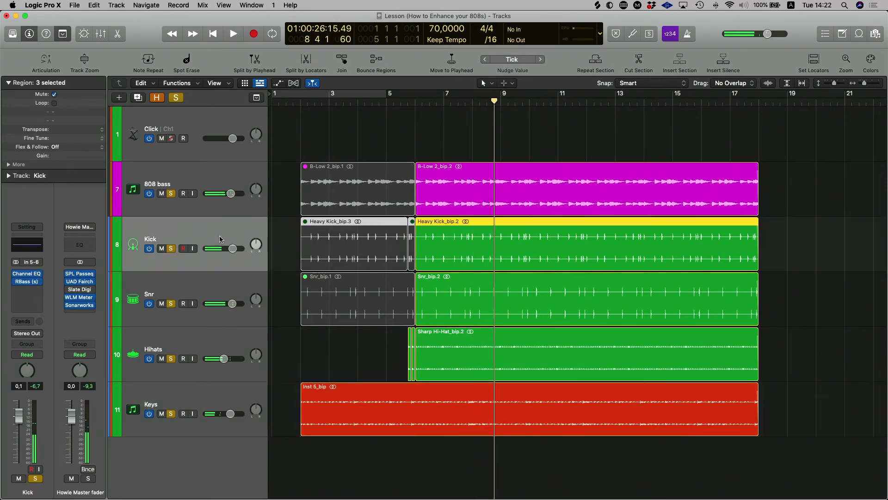
left_click(42, 297)
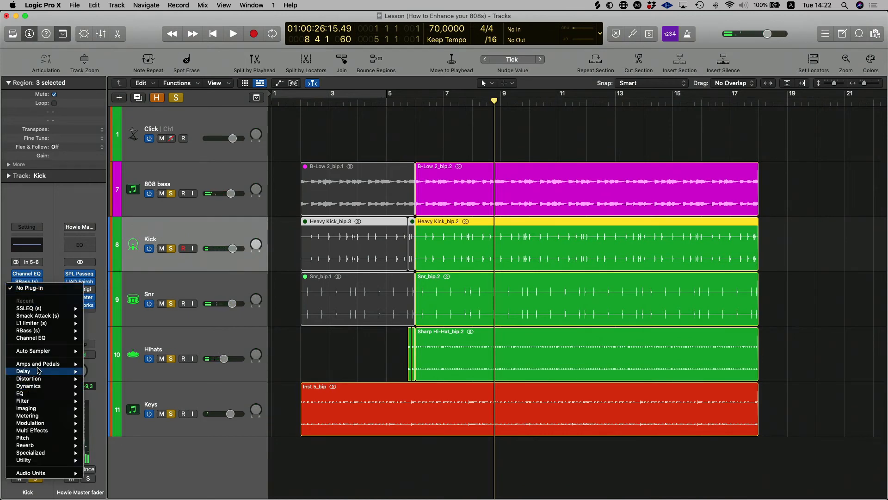
mouse_move(57, 316)
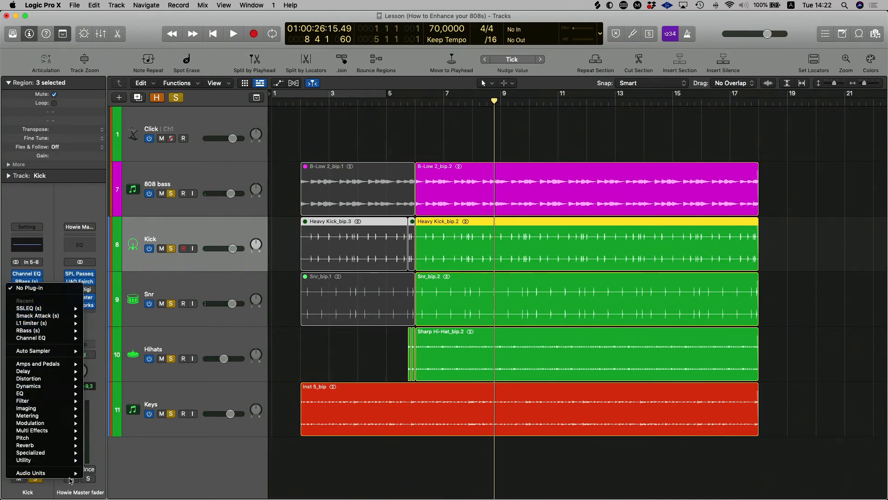
mouse_move(74, 473)
mouse_move(139, 492)
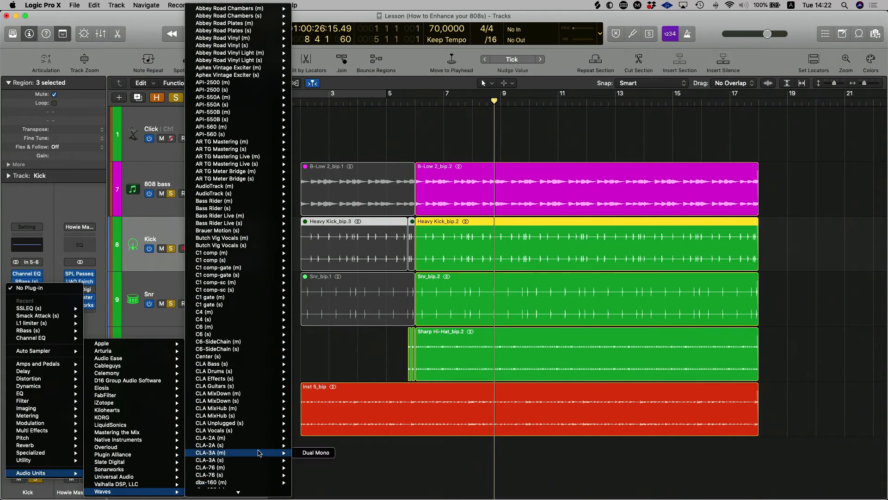
scroll(259, 453, "down", 5)
left_click(218, 484)
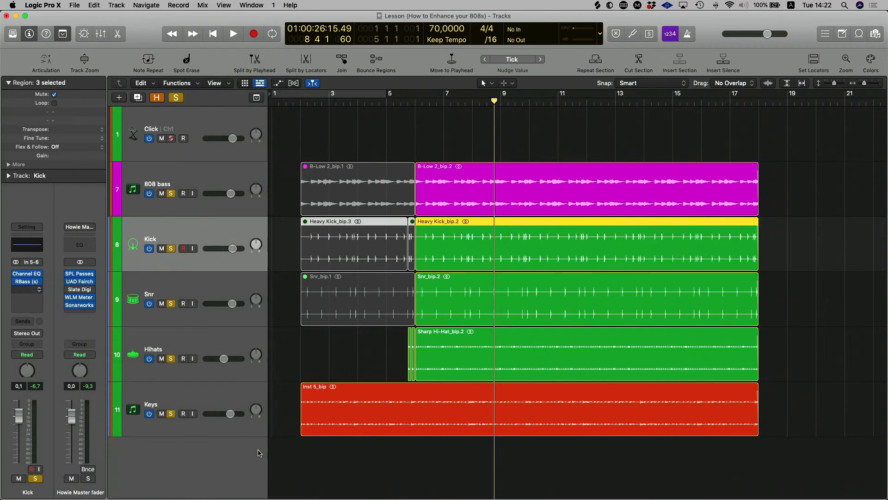
left_click_drag(418, 138, 610, 105)
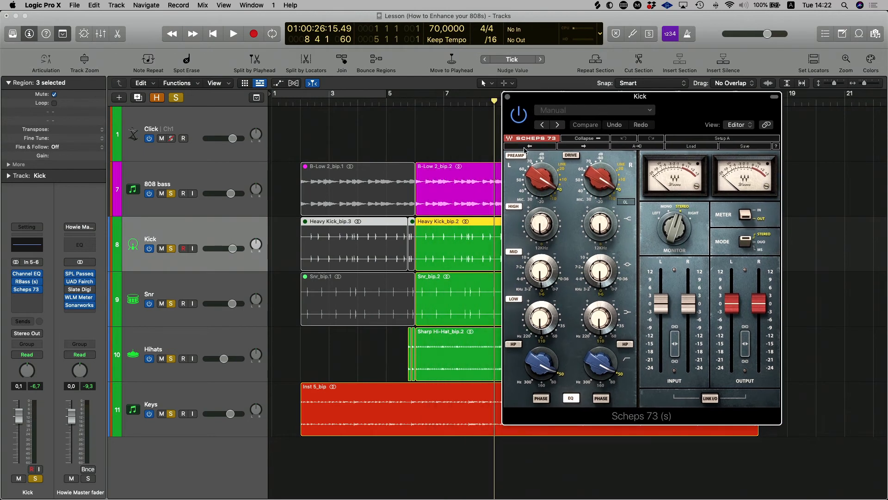
Play from bar 6 while boosting the high band to 7.8 in the Kick's Scheps 73, then close the plug-in.
left_click(418, 101)
key("space")
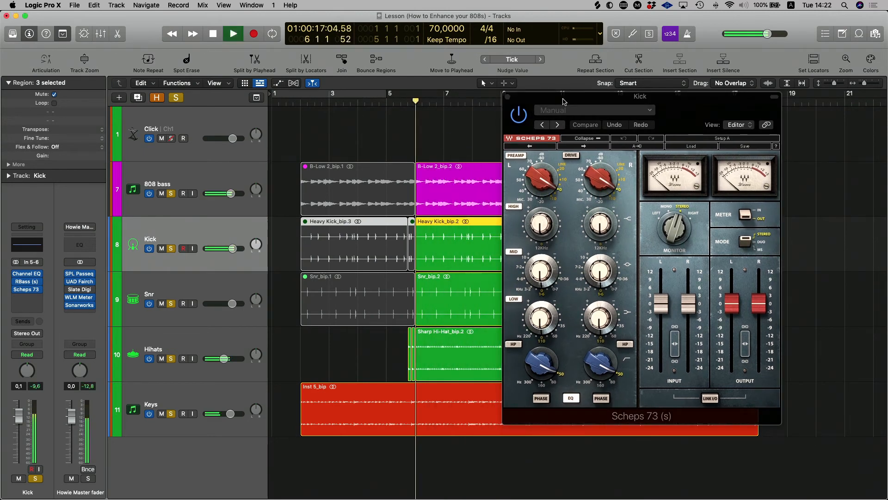
left_click_drag(538, 217, 530, 334)
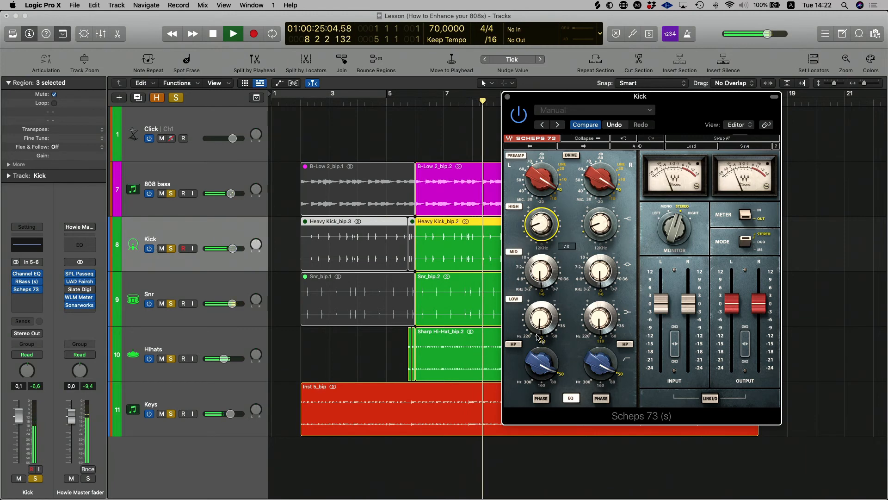
left_click(508, 98)
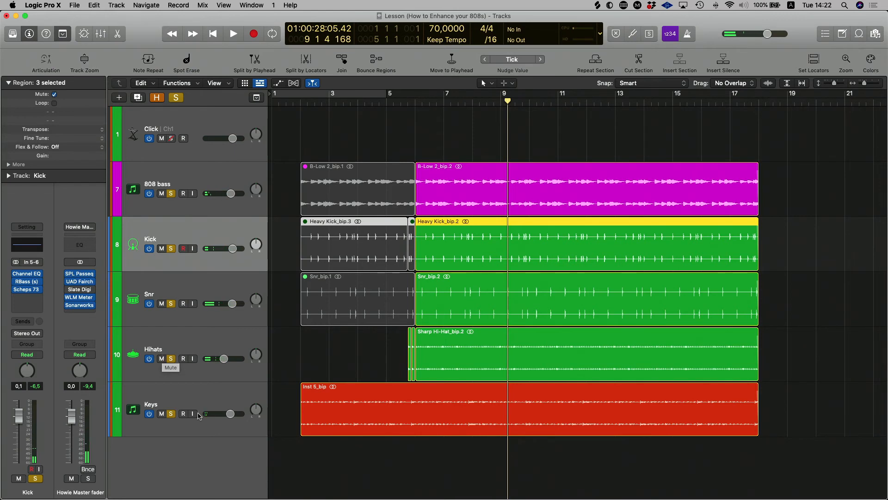
Add a send from the Keys track to Bus 1 (Val 4's) and play from bar 2 while setting its level to -5.4 dB.
left_click(174, 389)
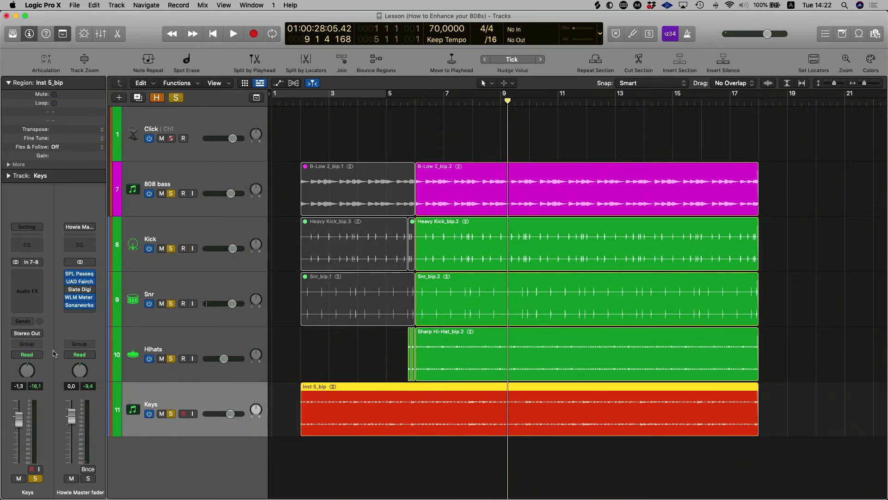
left_click(413, 100)
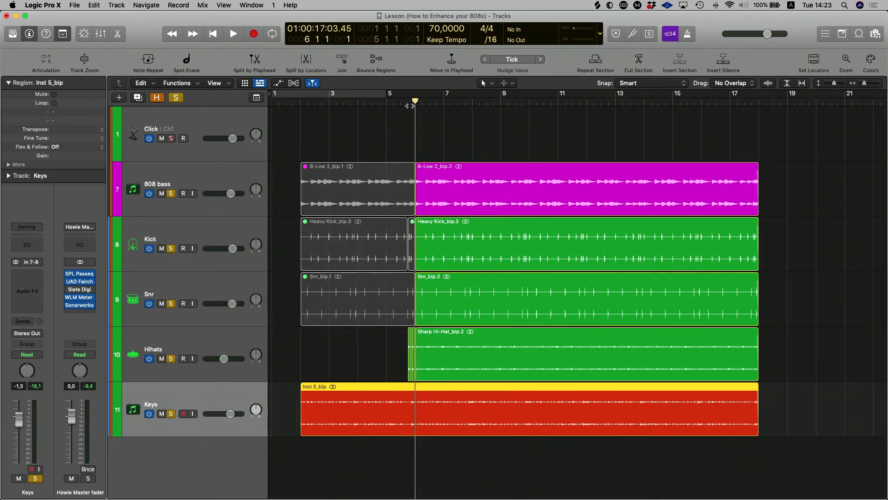
left_click(23, 321)
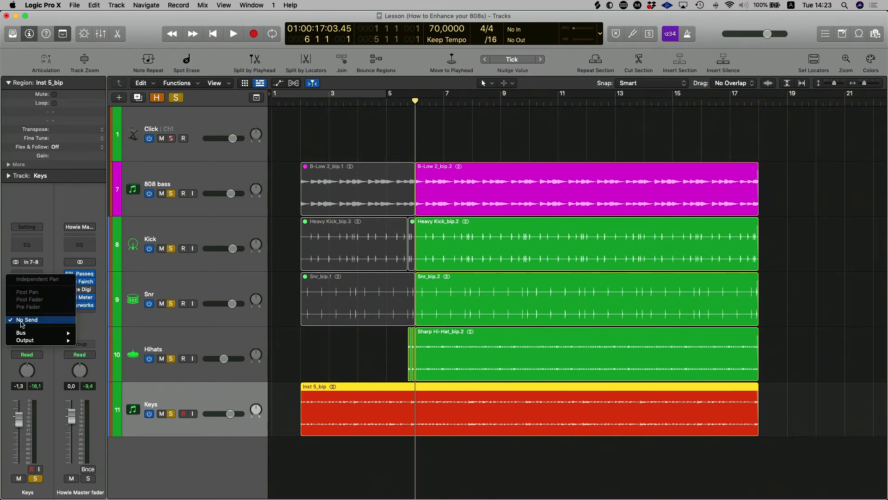
mouse_move(47, 336)
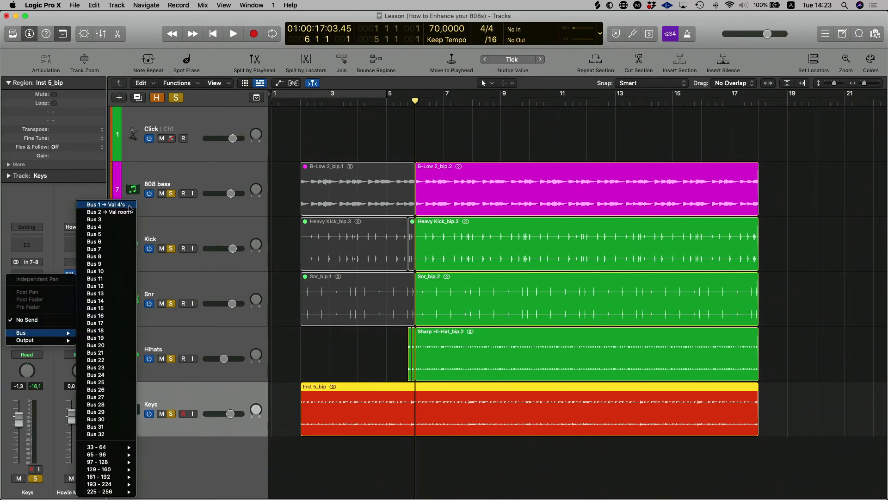
left_click(106, 204)
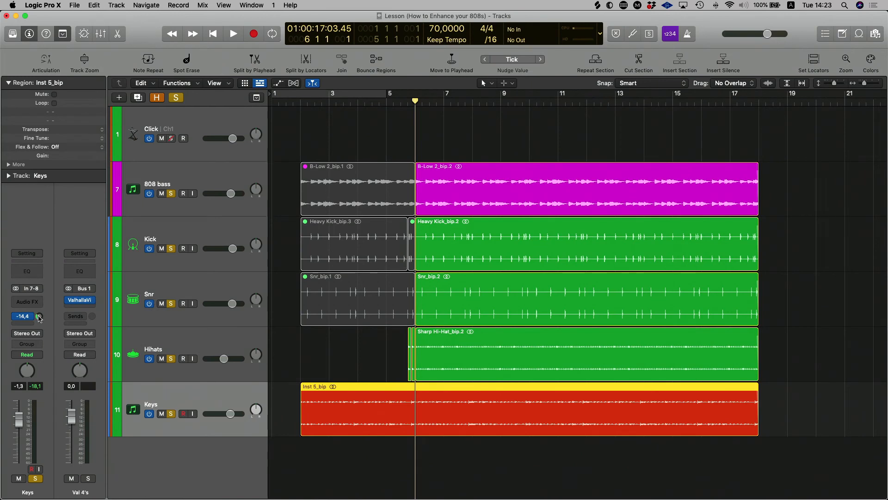
left_click(301, 102)
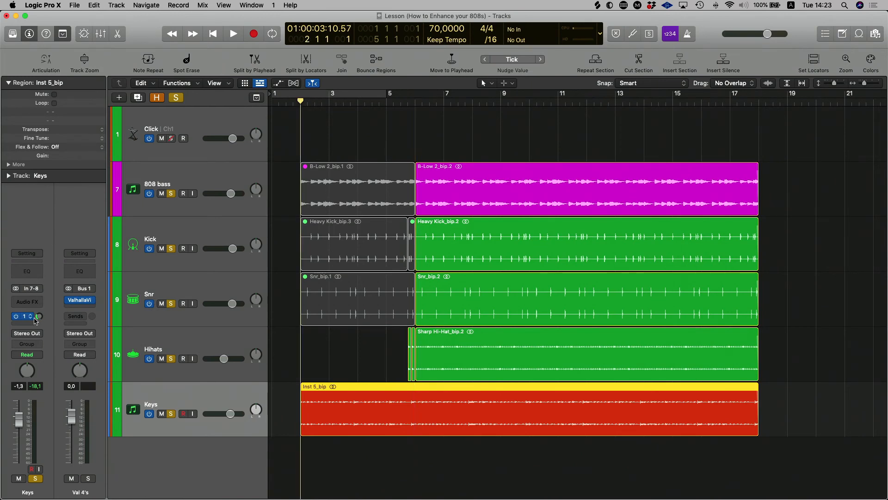
key("space")
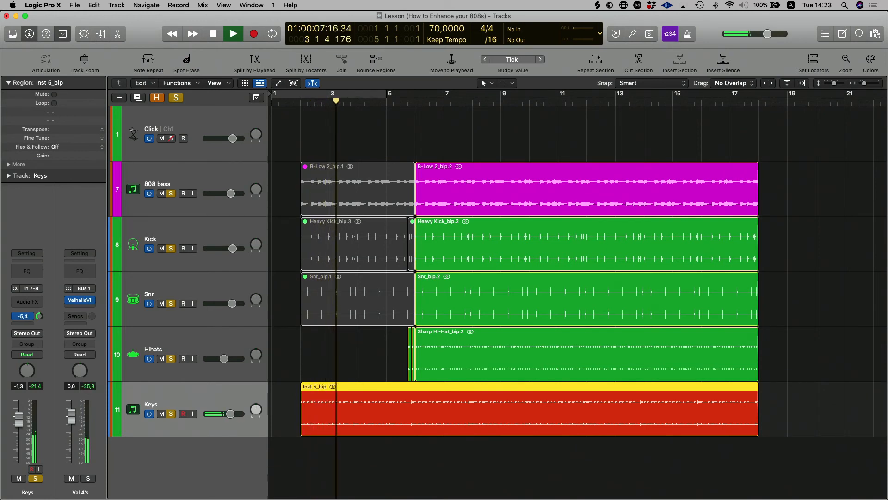
Stop playback and add a Channel EQ to the Keys track with a 12 dB/Oct low cut at 102 Hz, then close it.
key("space")
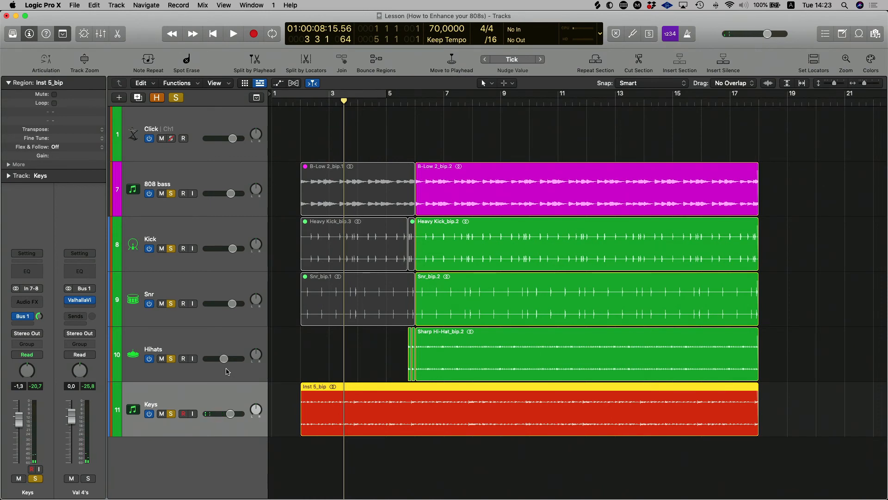
left_click(31, 274)
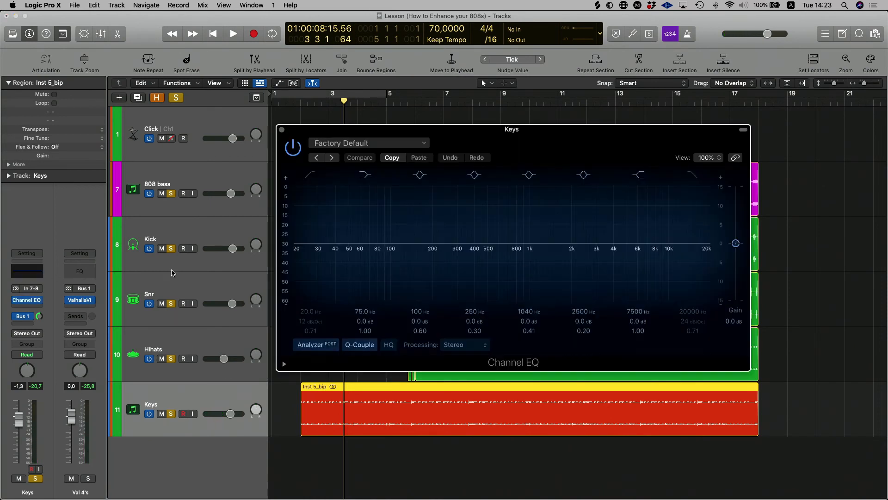
left_click(309, 175)
left_click_drag(294, 254, 389, 256)
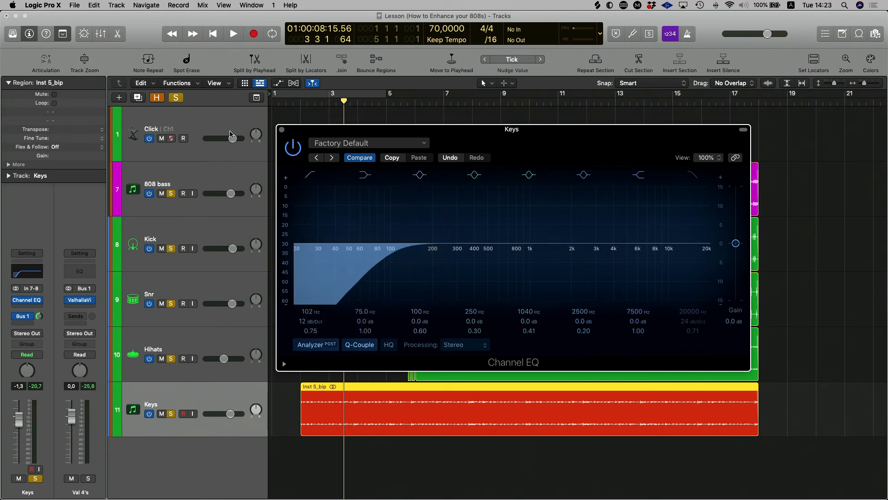
left_click(282, 130)
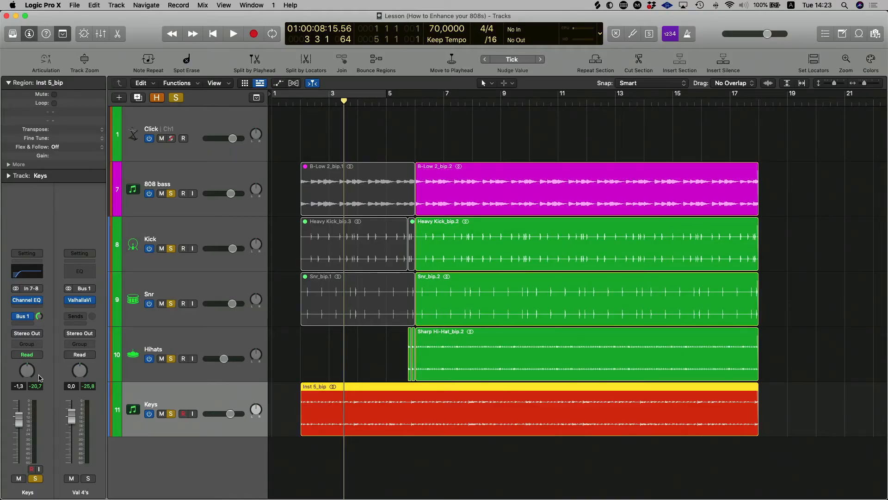
left_click(29, 275)
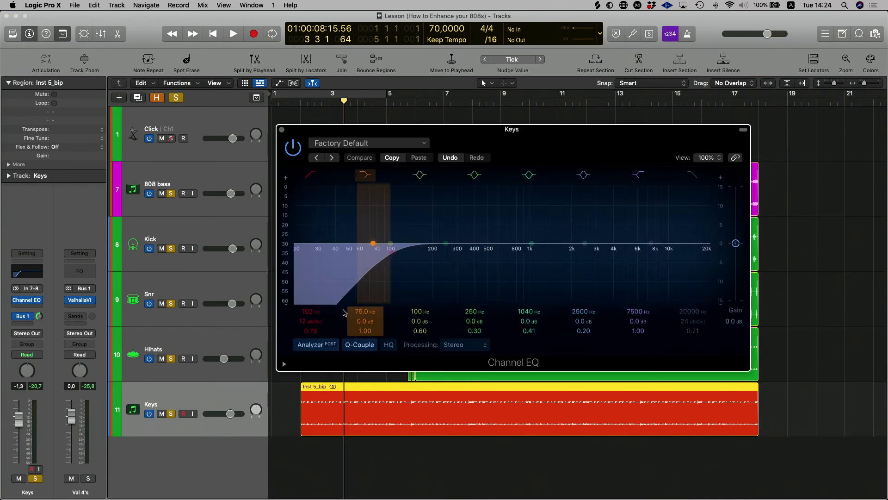
left_click(282, 130)
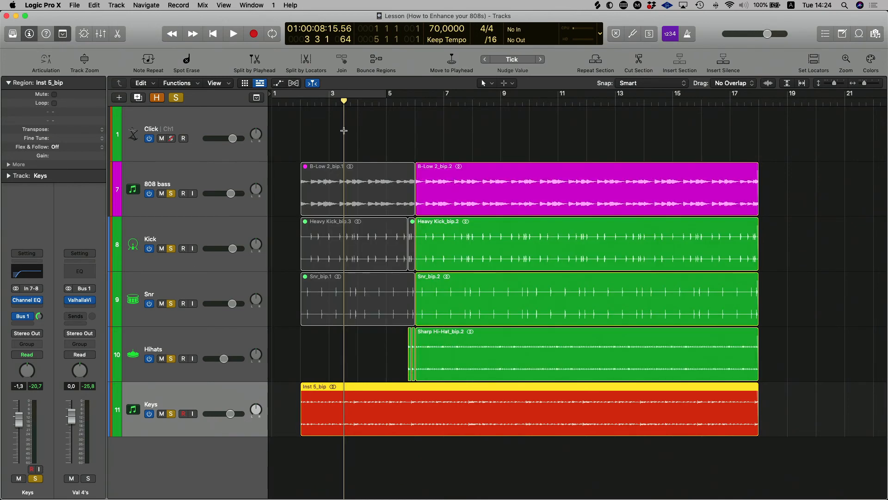
Play the mix from bar 5 and lower the Hihats track volume to -5.9 dB.
left_click(387, 102)
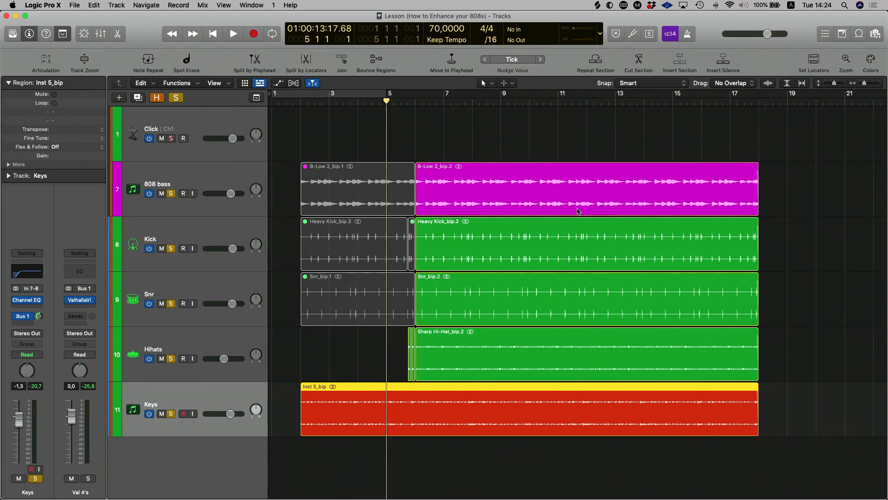
key("space")
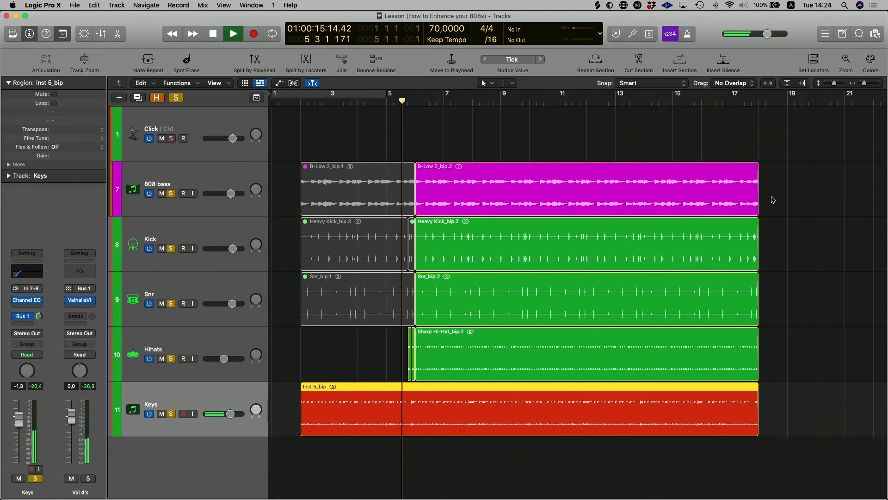
left_click_drag(224, 359, 223, 359)
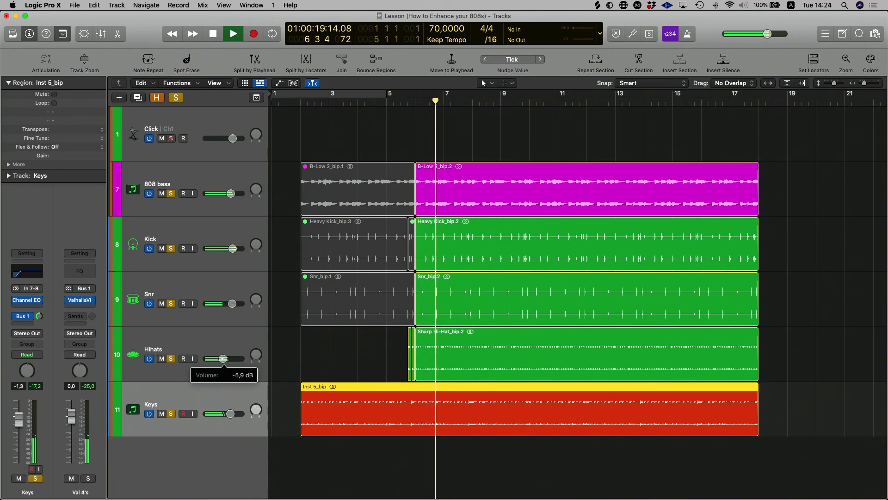
Stop playback and add a send from the Hihats track to Bus 2 (Val room) at -17.1 dB.
left_click(207, 342)
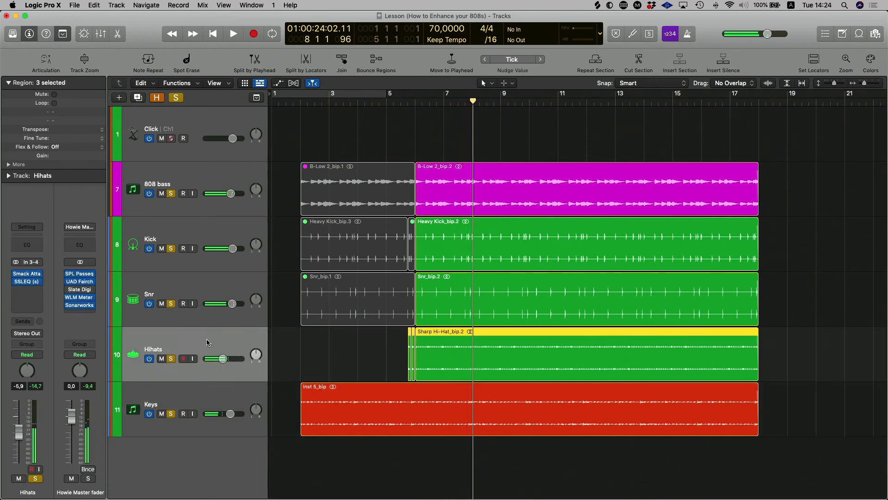
left_click(21, 325)
mouse_move(50, 336)
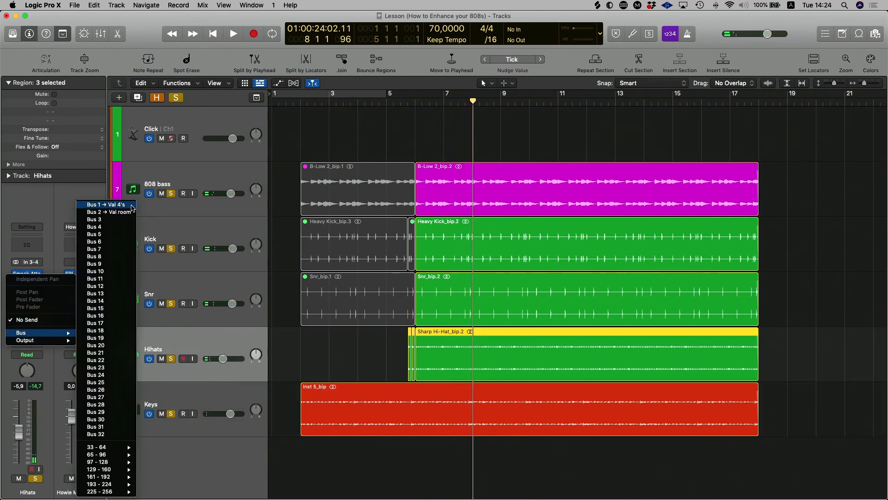
left_click(109, 212)
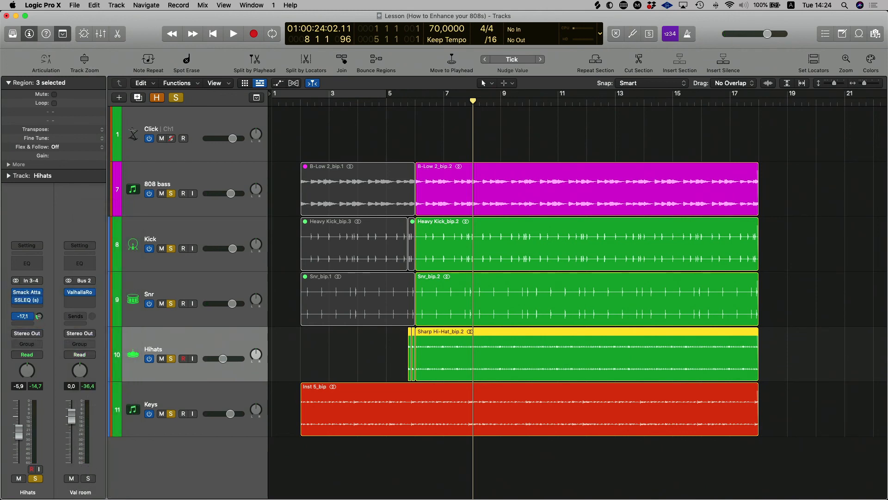
Play from the middle of bar 5 while setting the Hihats track's Bus 2 send level to -26.0 dB.
left_click(396, 102)
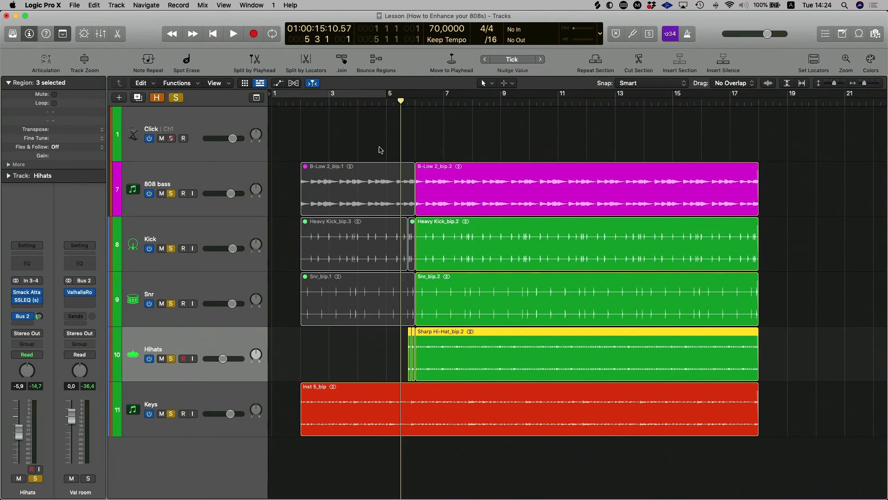
key("space")
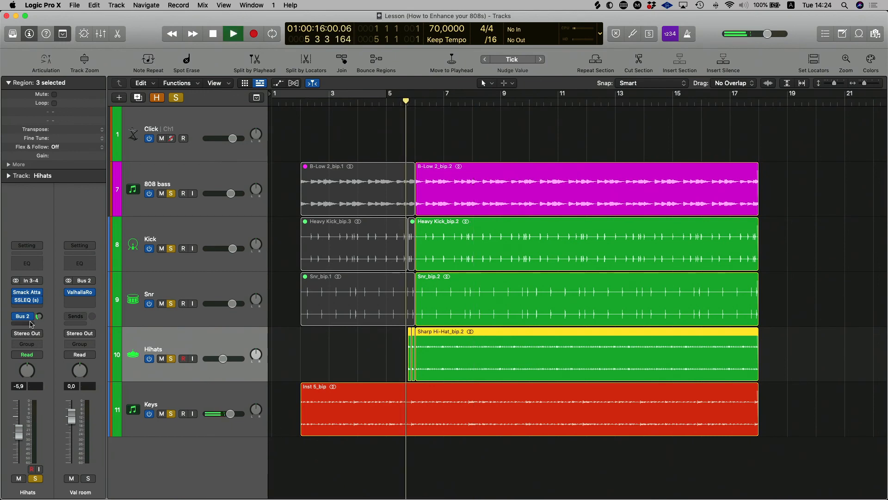
left_click_drag(39, 316, 39, 308)
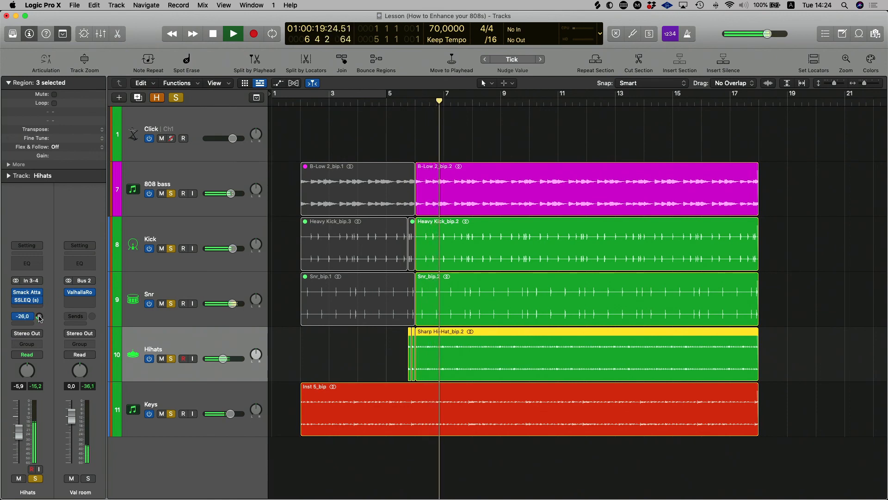
double_click(38, 319)
left_click(159, 341)
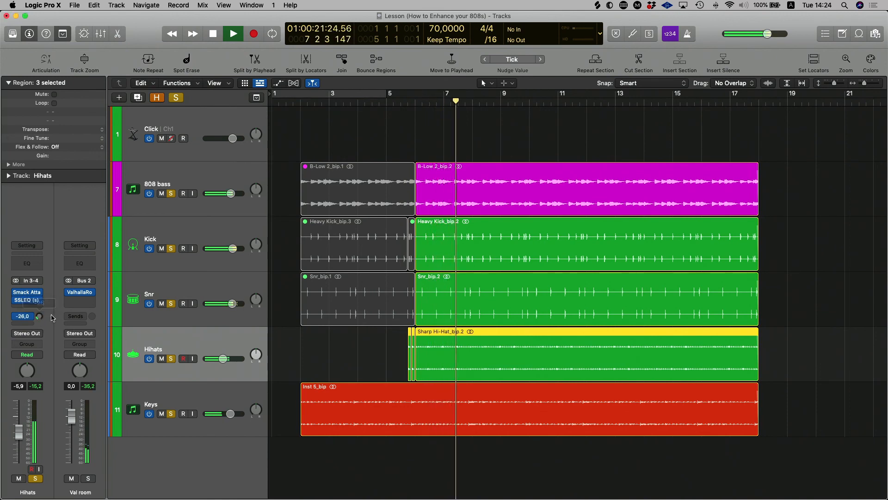